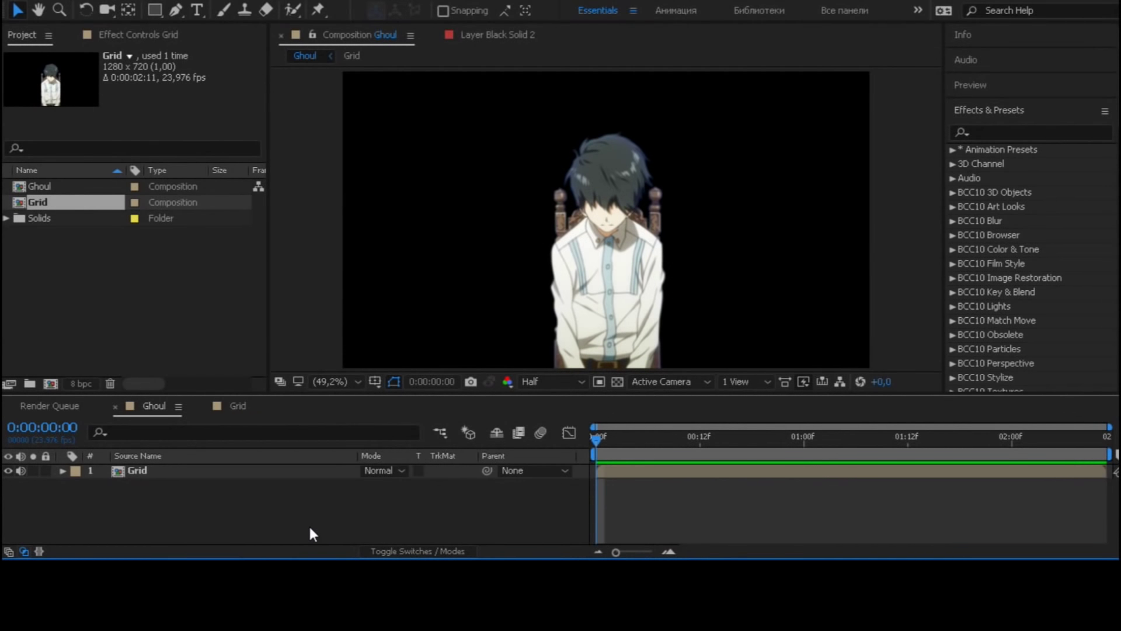
- Open the Grid precomp and toggle the adjustment layer to make kaneki grayscale
{"action": "double_click", "coordinate": [223, 472]}
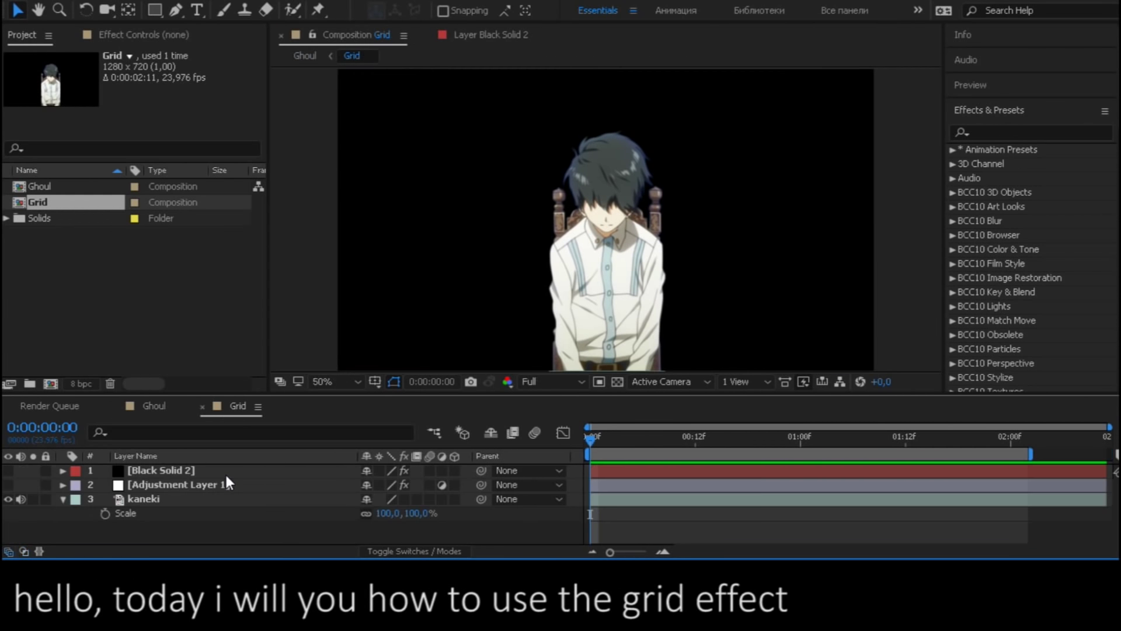
{"action": "left_click", "coordinate": [404, 499]}
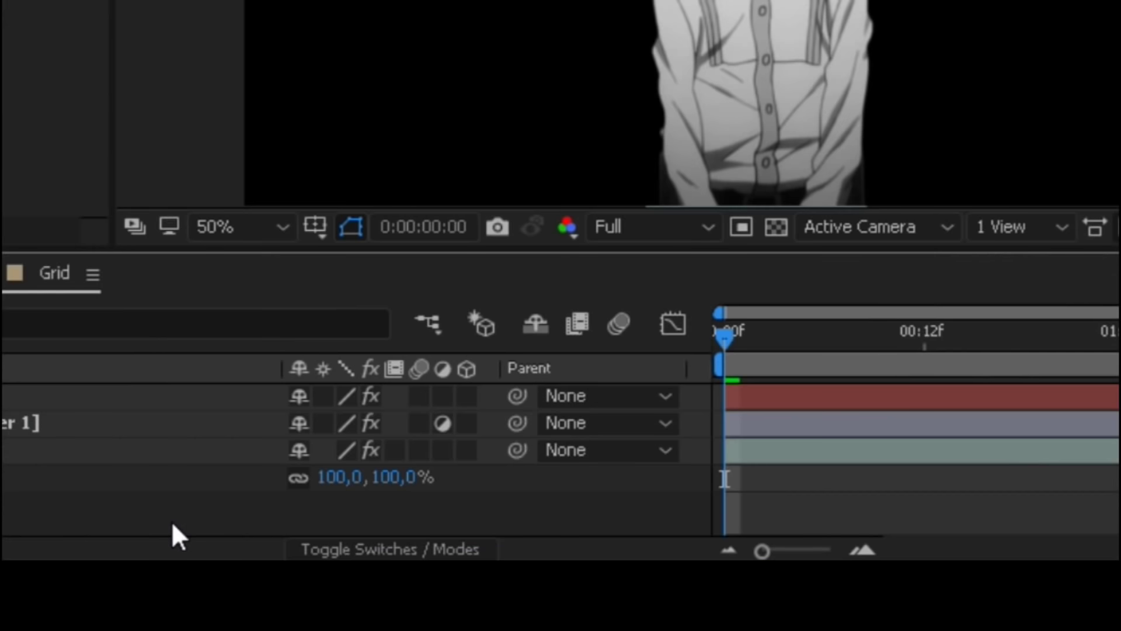
- Create a new black solid named 'grid' and move it below the kaneki layer
{"action": "right_click", "coordinate": [298, 538]}
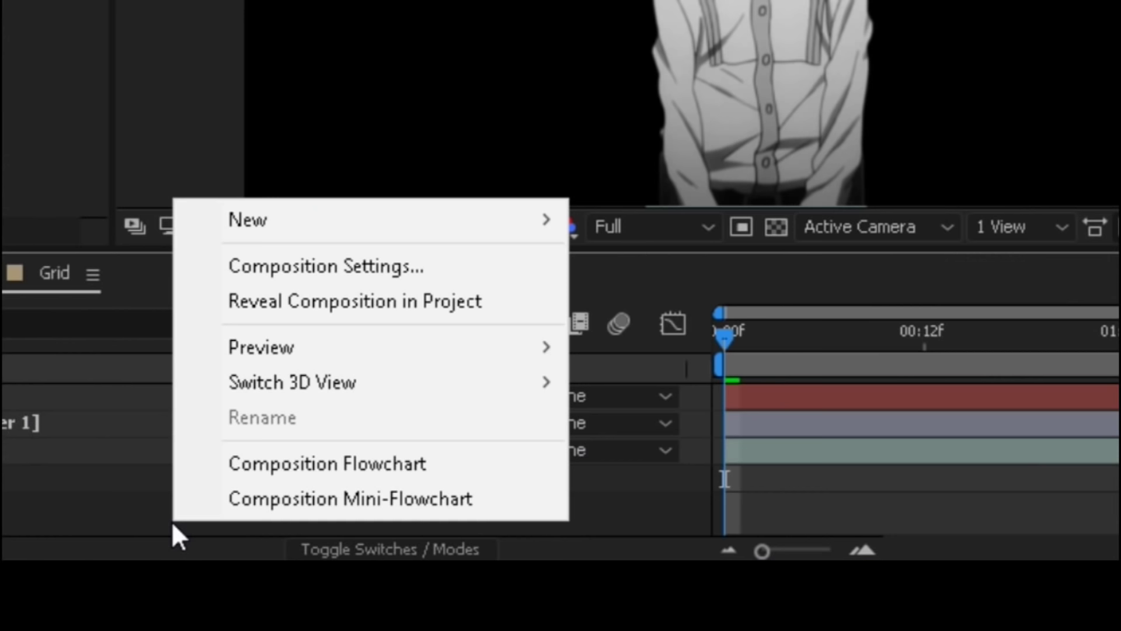
{"action": "mouse_move", "coordinate": [244, 229]}
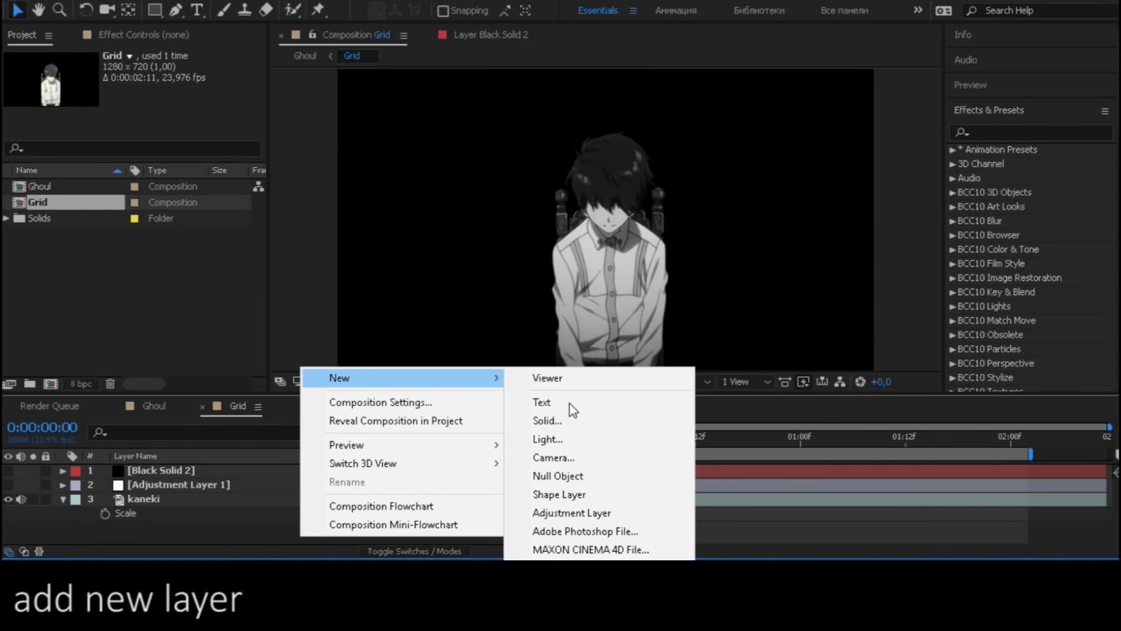
{"action": "left_click", "coordinate": [570, 426]}
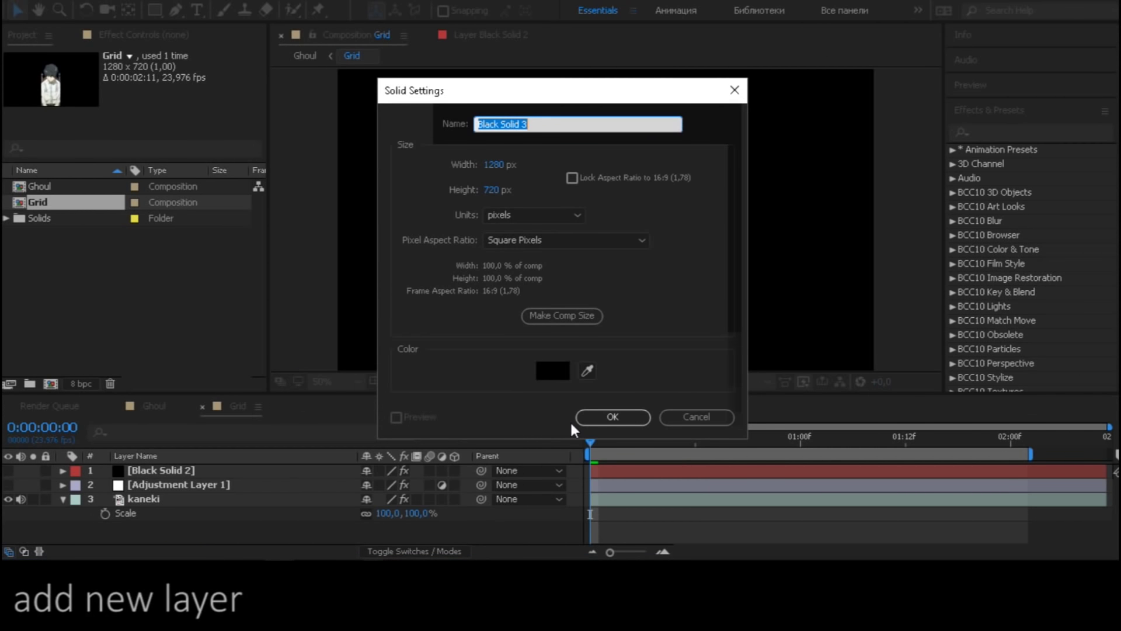
{"action": "type", "text": "grid"}
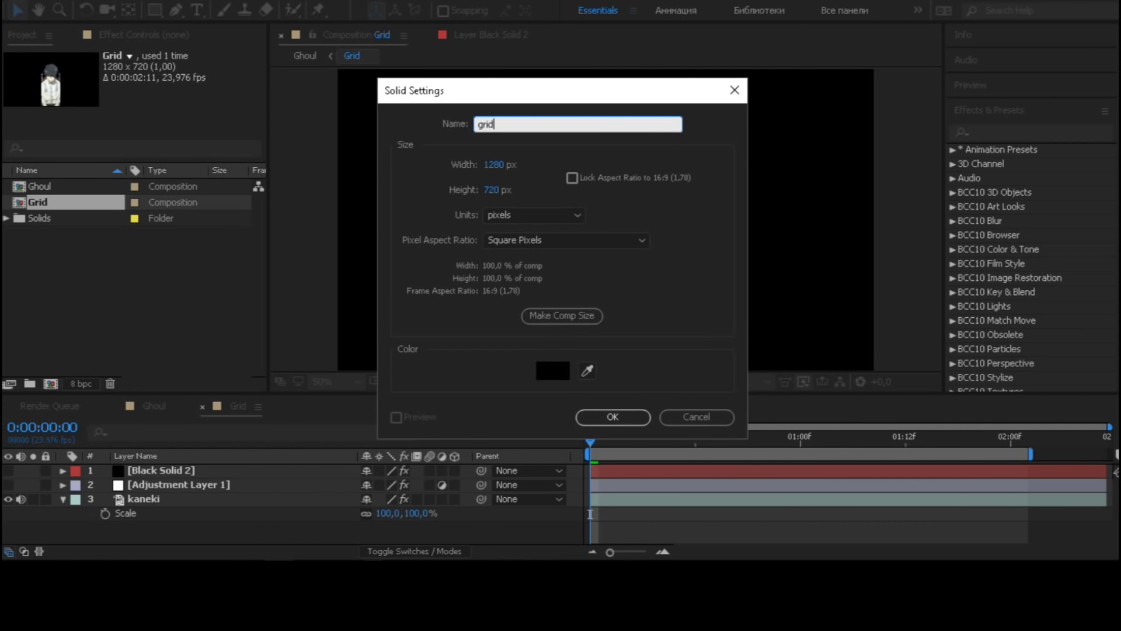
{"action": "key", "text": "Return"}
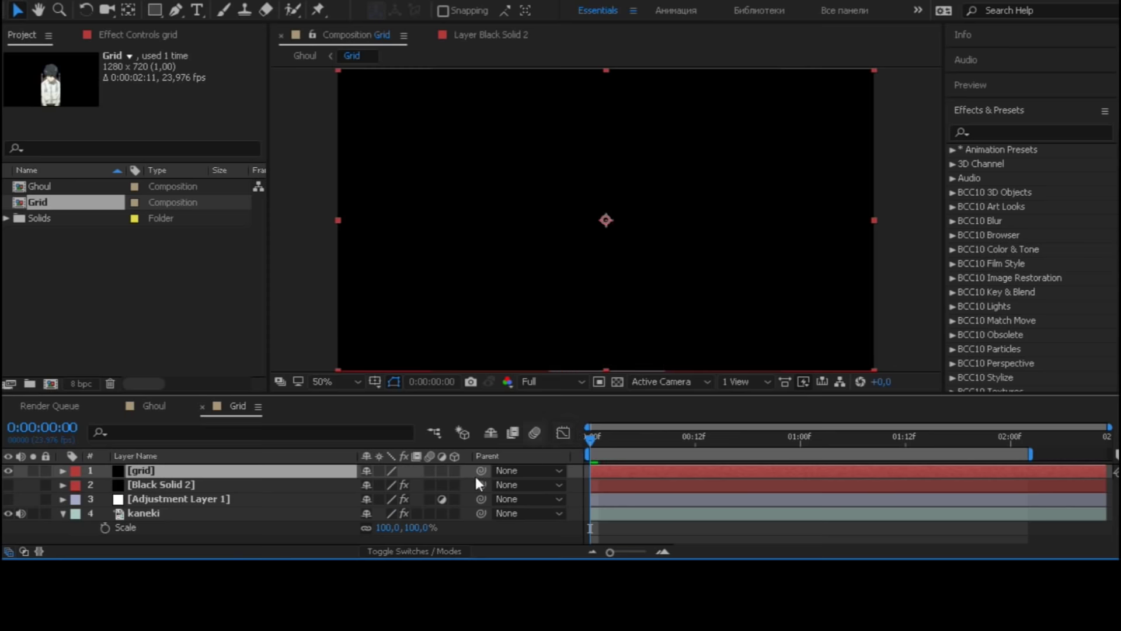
{"action": "left_click_drag", "start_coordinate": [243, 466], "coordinate": [226, 528]}
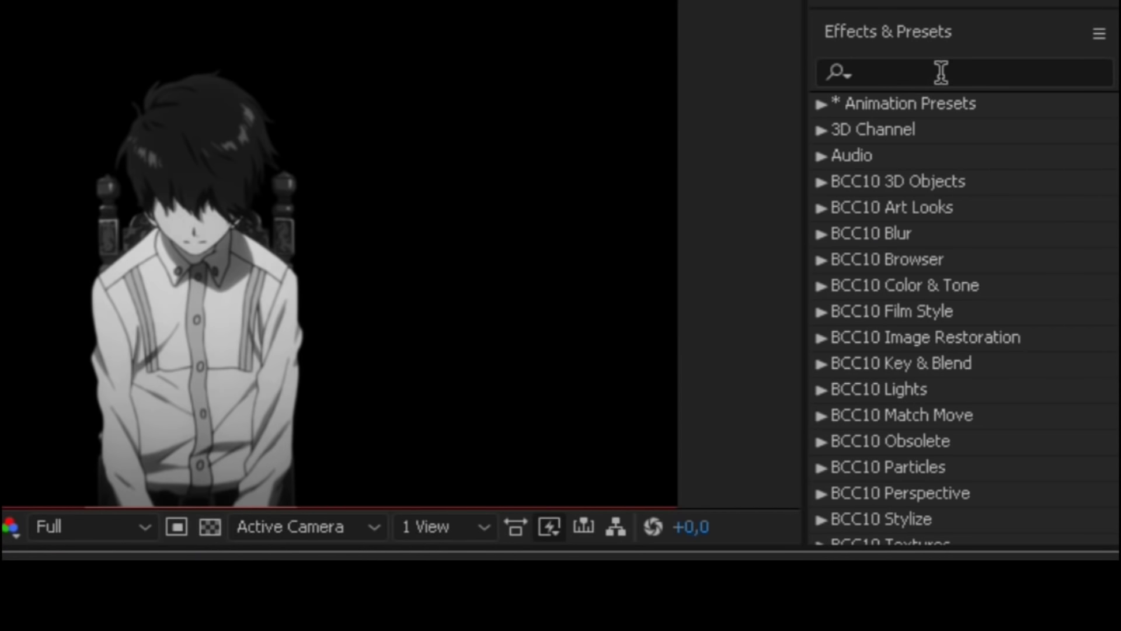
- Search 'grid' in Effects & Presets and apply Generate > Grid to the grid solid
{"action": "left_click", "coordinate": [1018, 132]}
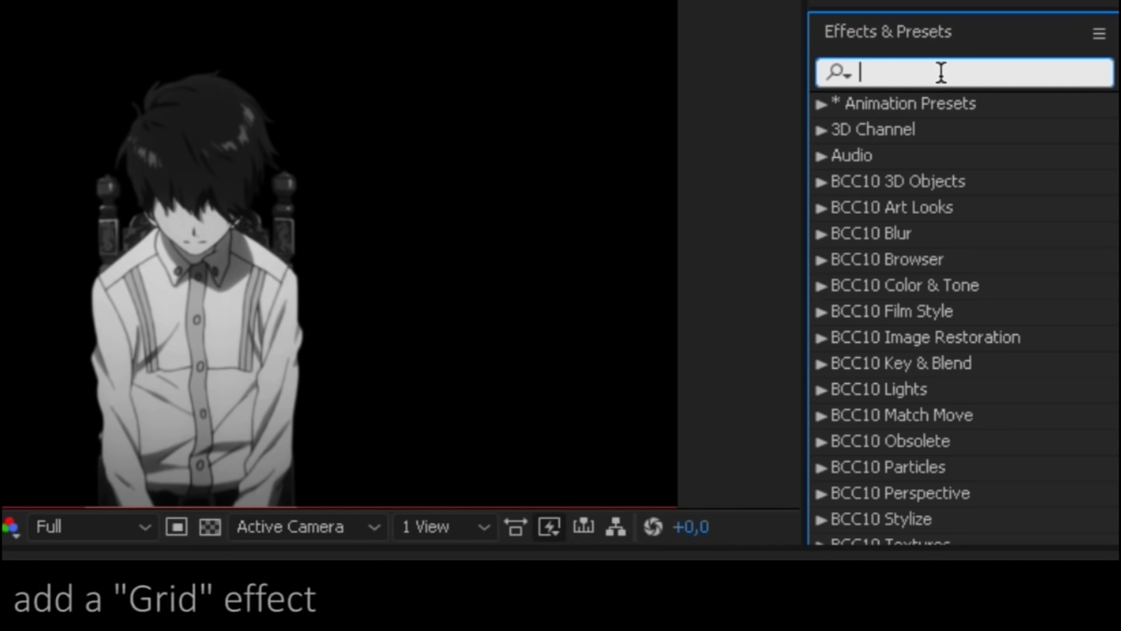
{"action": "type", "text": "grid"}
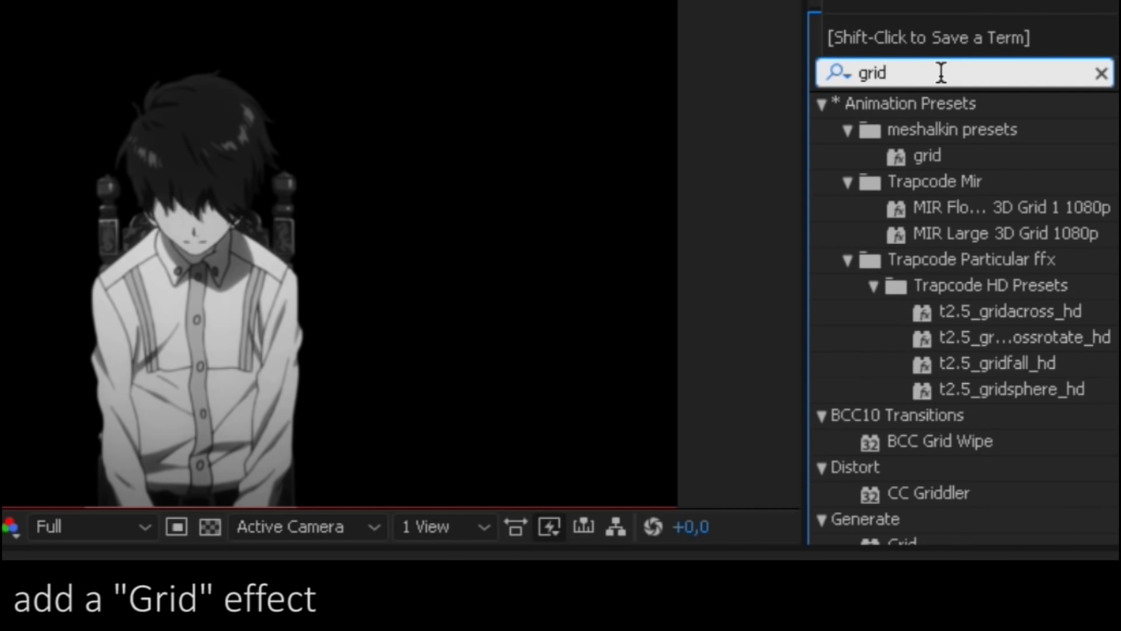
{"action": "scroll", "coordinate": [996, 212], "scroll_direction": "down", "scroll_amount": 5}
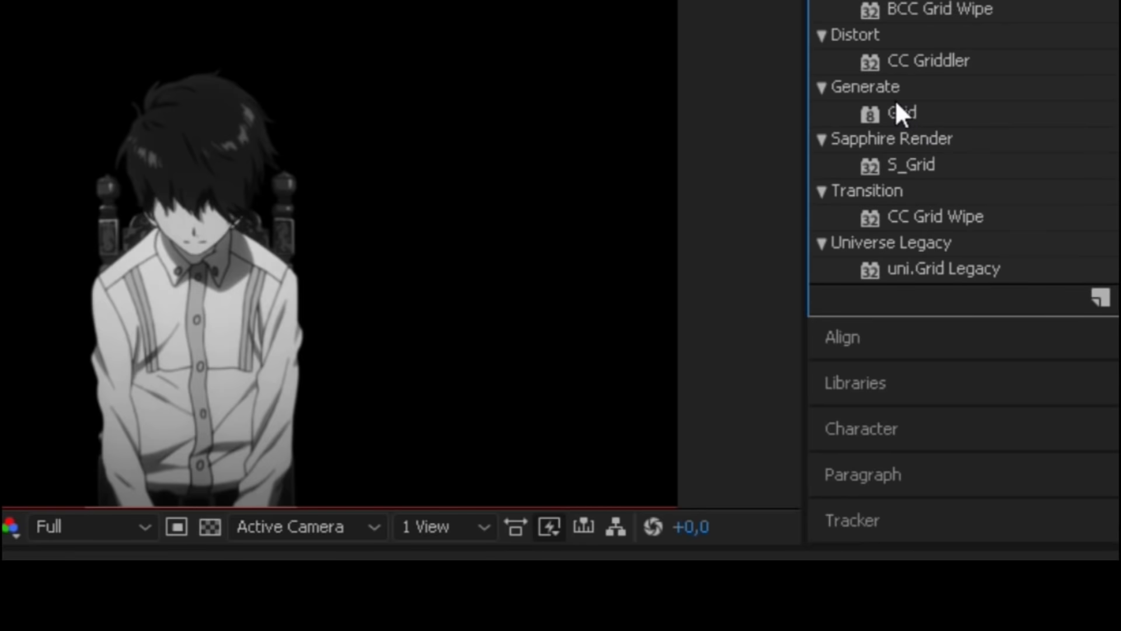
{"action": "left_click_drag", "start_coordinate": [894, 112], "coordinate": [170, 527]}
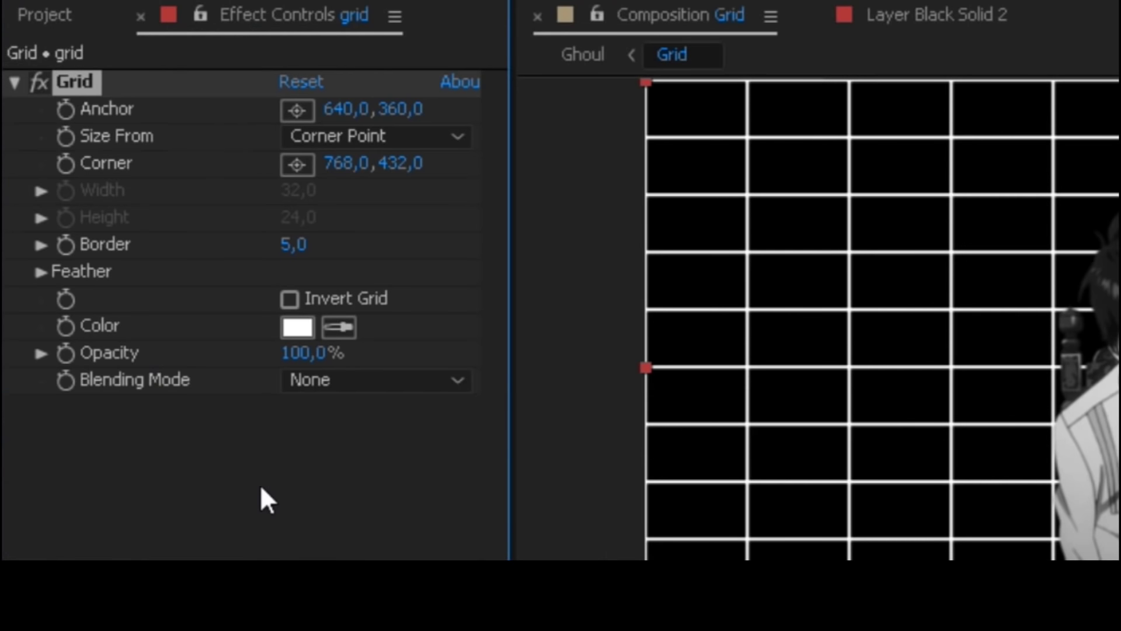
- Set the Grid effect's Corner to 672,0 by 328,0 and Border to 3,0
{"action": "left_click", "coordinate": [177, 113]}
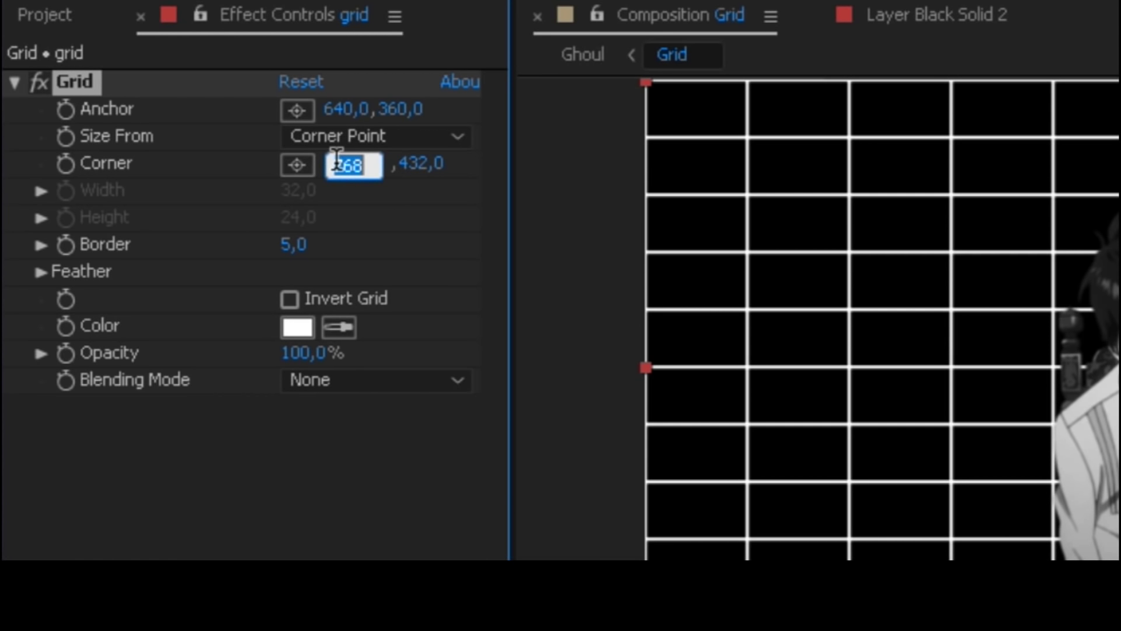
{"action": "type", "text": "672"}
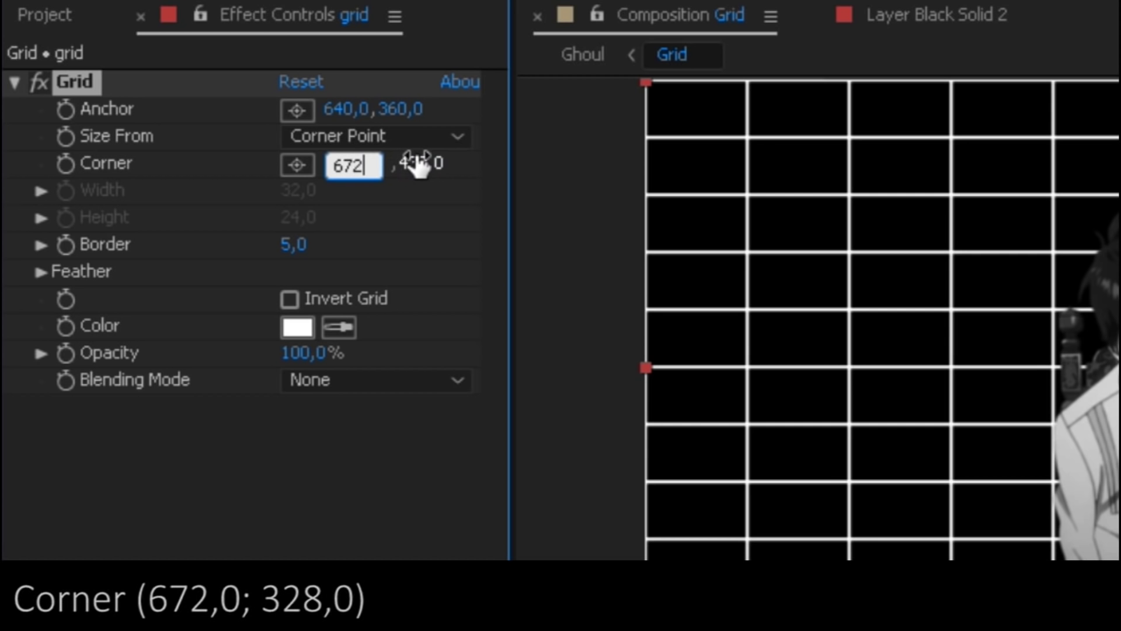
{"action": "key", "text": "Tab"}
{"action": "type", "text": "32"}
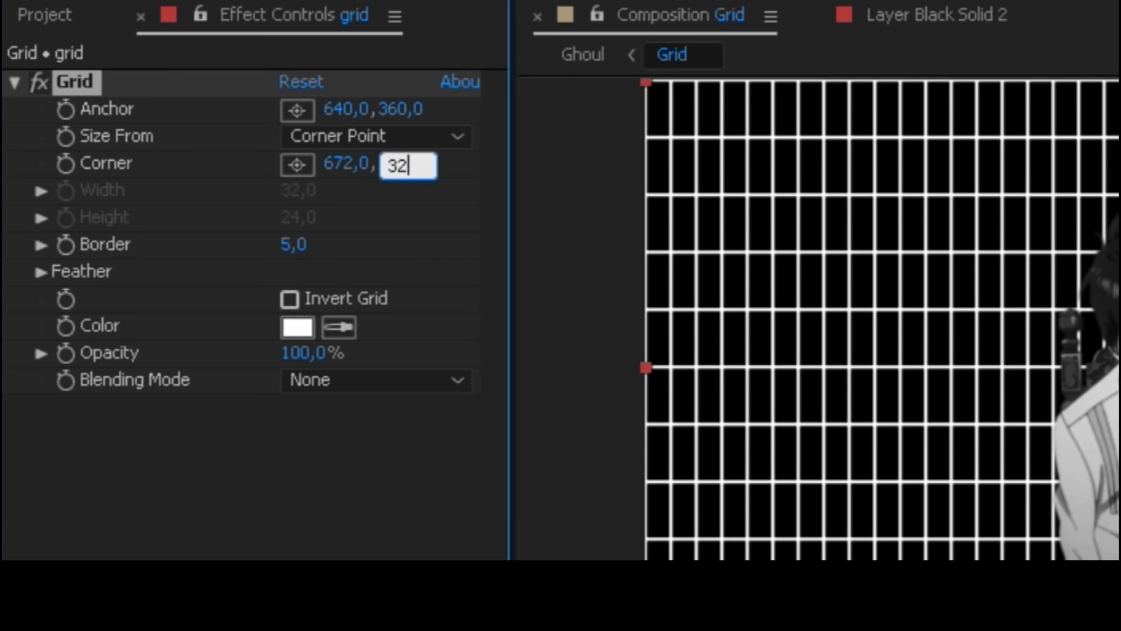
{"action": "type", "text": "8"}
{"action": "left_click", "coordinate": [385, 444]}
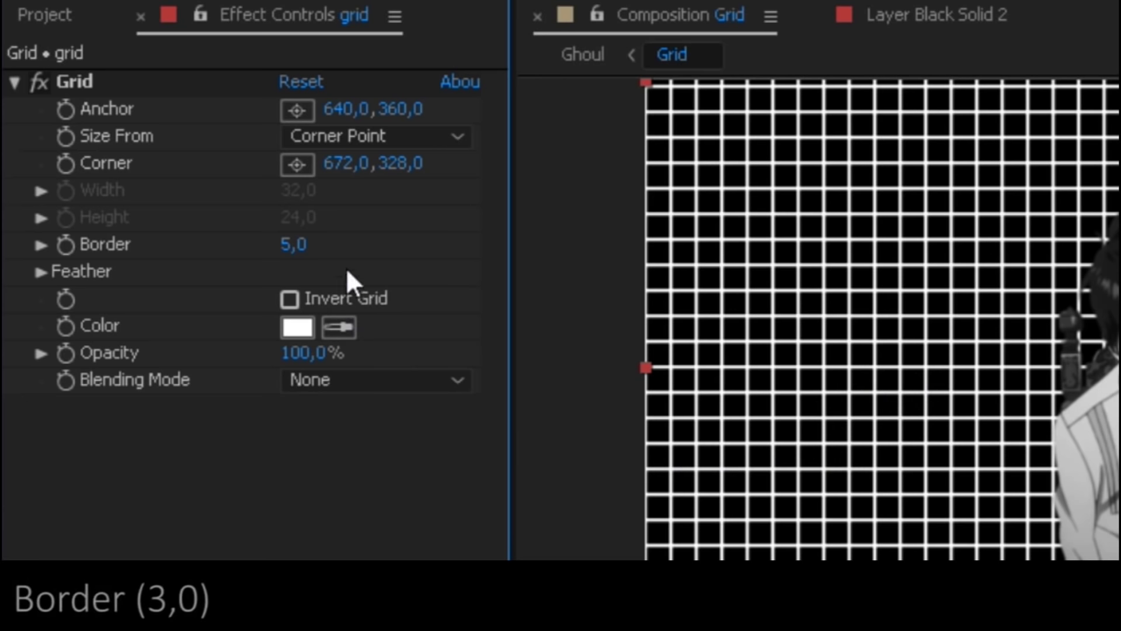
{"action": "left_click", "coordinate": [292, 243]}
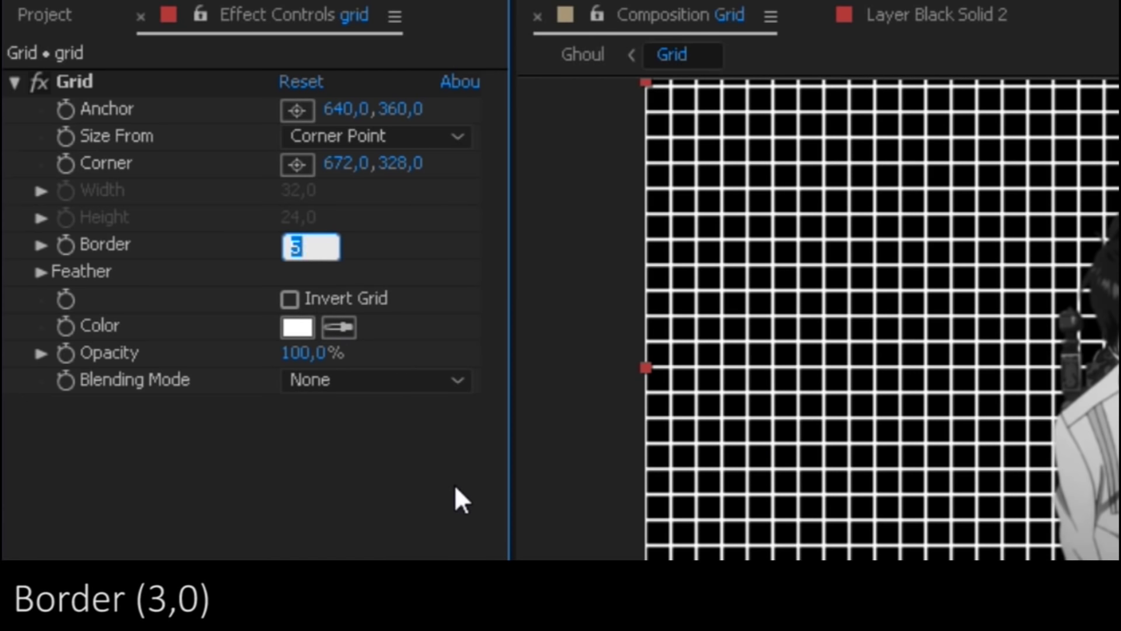
{"action": "type", "text": "3"}
{"action": "left_click", "coordinate": [436, 491]}
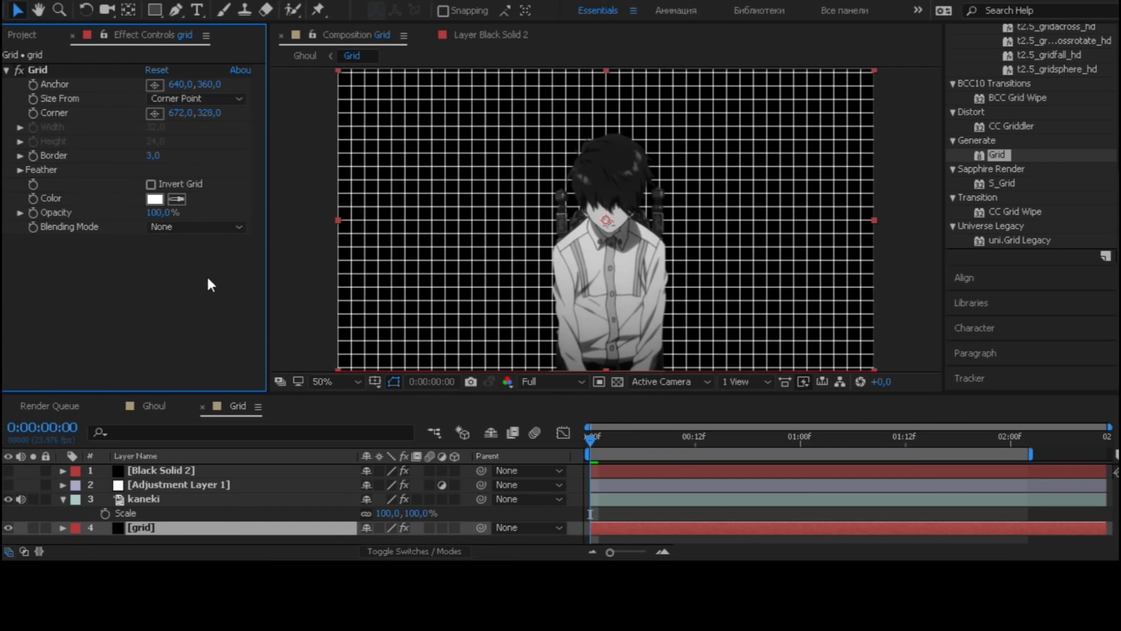
- Set the Grid Color to dark red hex A80000
{"action": "left_click", "coordinate": [154, 200]}
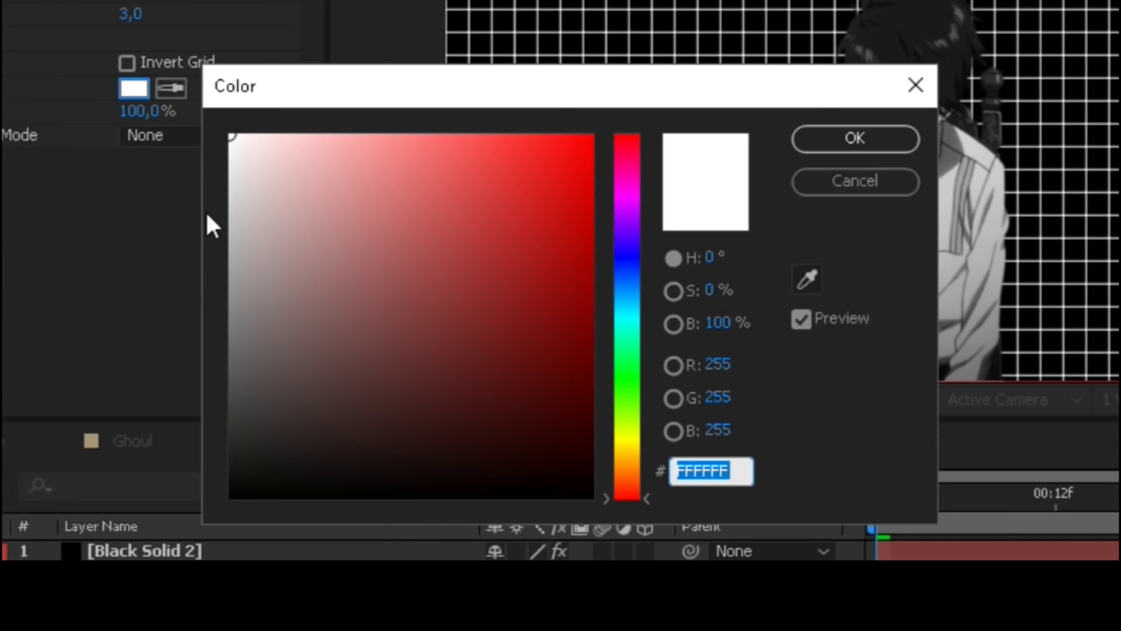
{"action": "type", "text": "A80"}
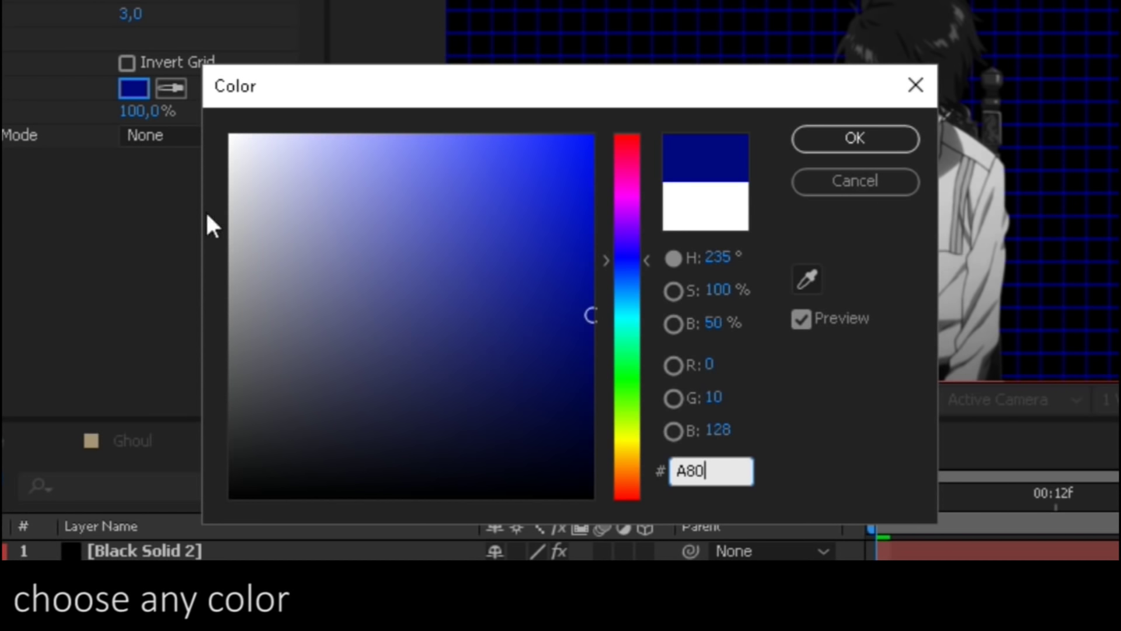
{"action": "type", "text": "000"}
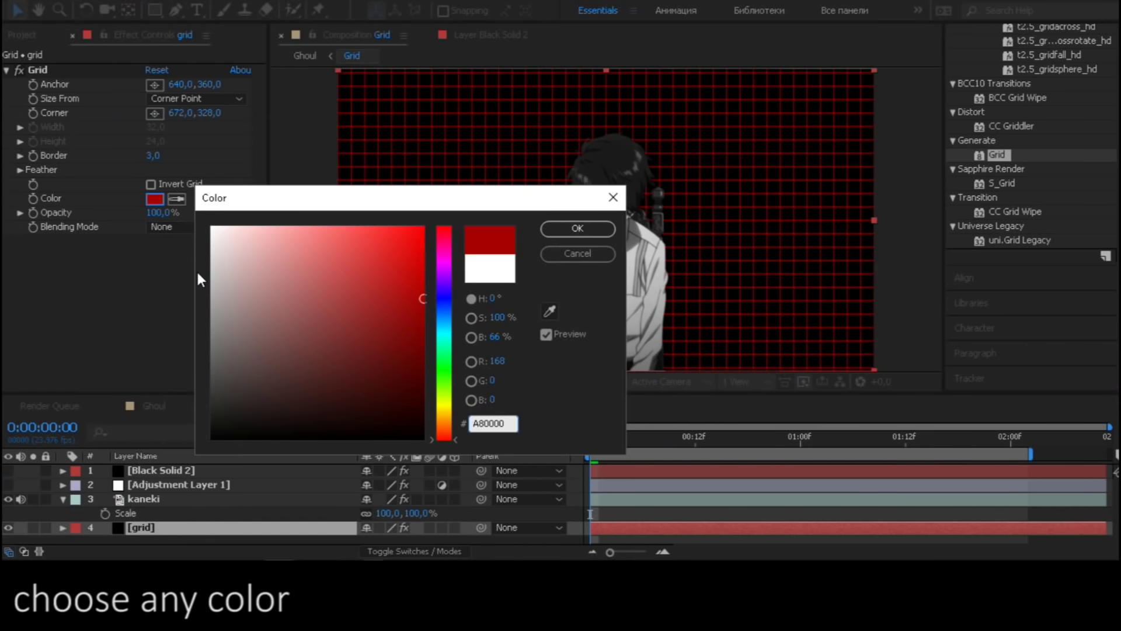
{"action": "left_click", "coordinate": [580, 228]}
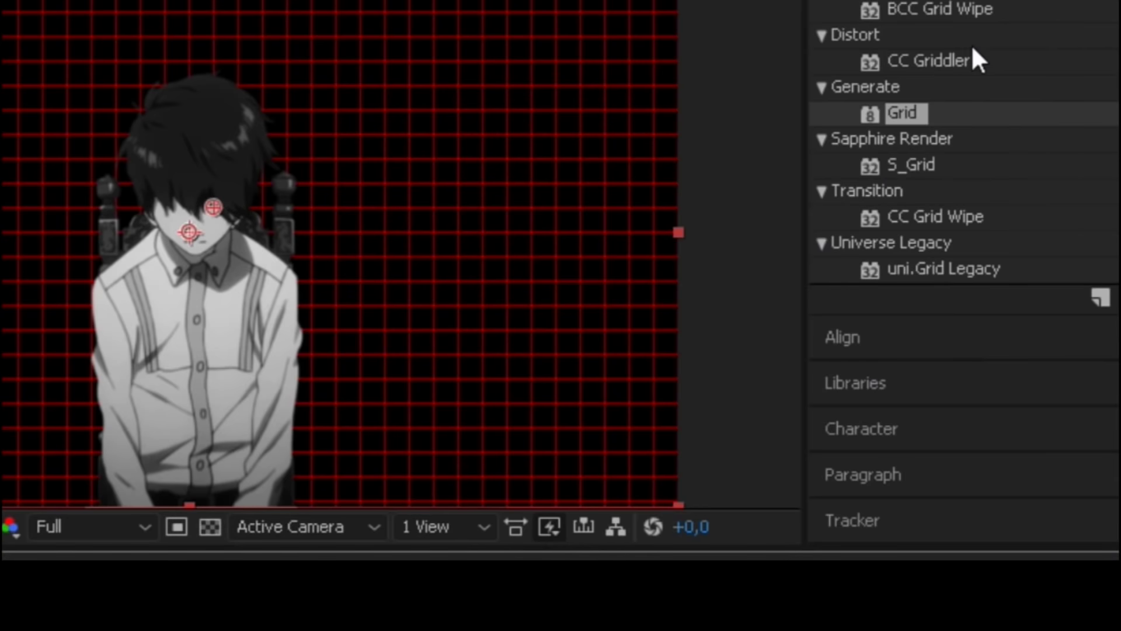
- Search 'motion tile' and apply Stylize > Motion Tile to the grid layer
{"action": "scroll", "coordinate": [1065, 128], "scroll_direction": "up", "scroll_amount": 5}
{"action": "scroll", "coordinate": [1016, 87], "scroll_direction": "up", "scroll_amount": 4}
{"action": "double_click", "coordinate": [974, 70]}
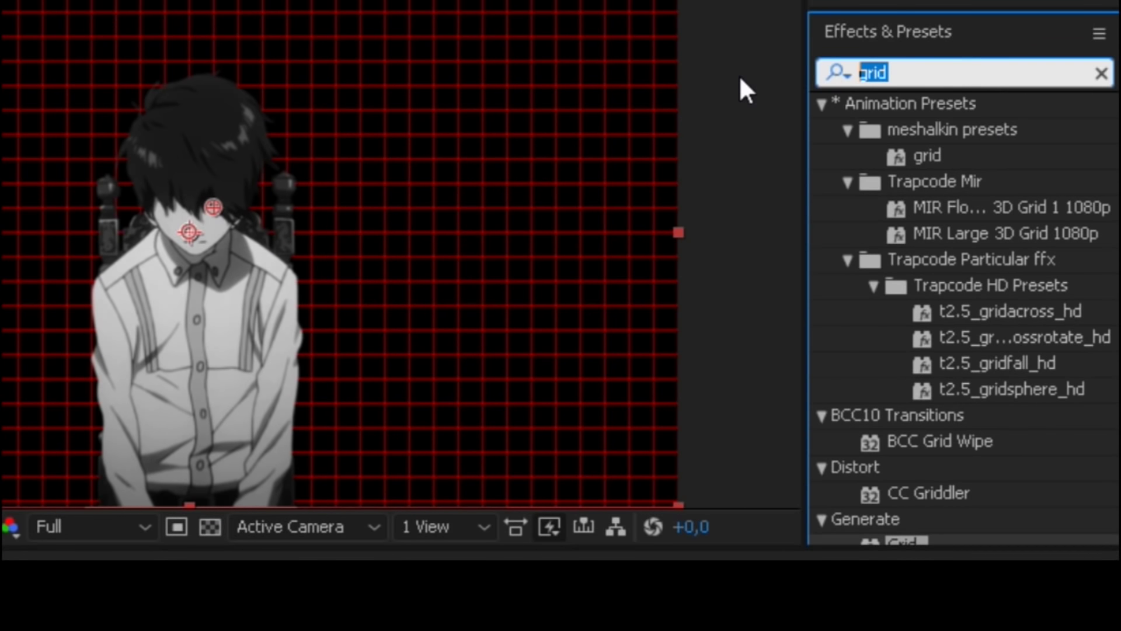
{"action": "type", "text": "motion "}
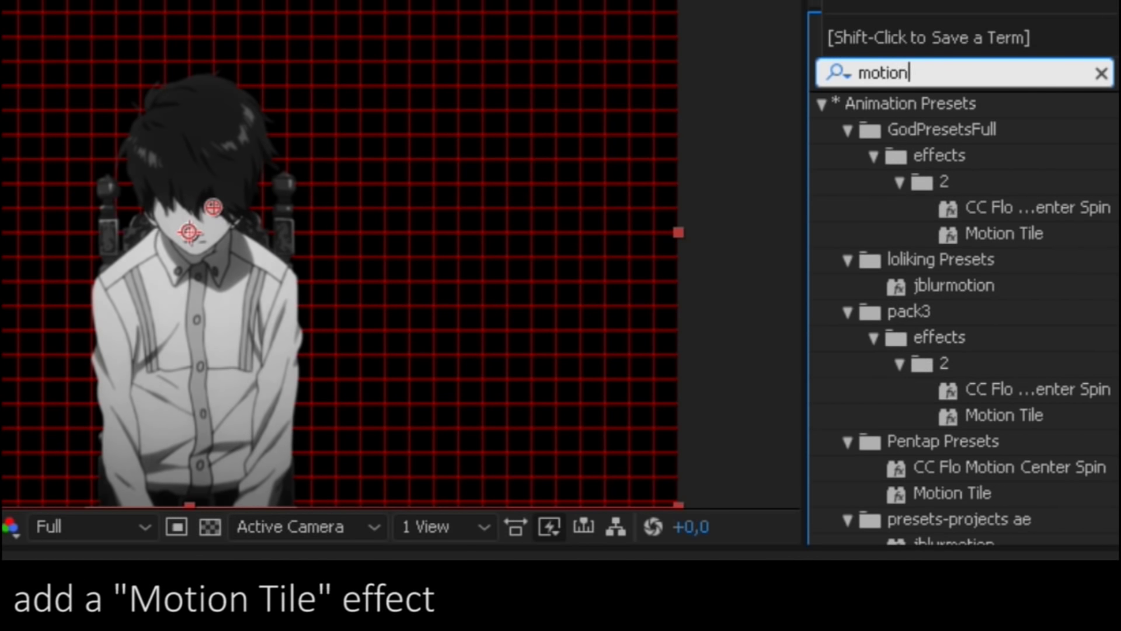
{"action": "type", "text": "tile"}
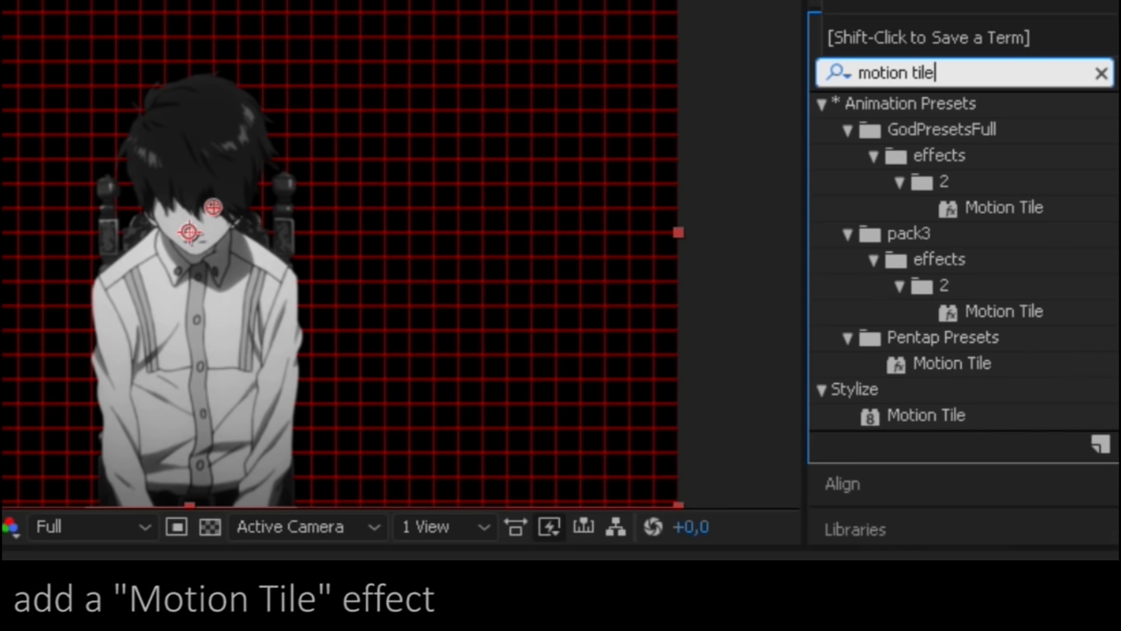
{"action": "scroll", "coordinate": [1013, 159], "scroll_direction": "down", "scroll_amount": 2}
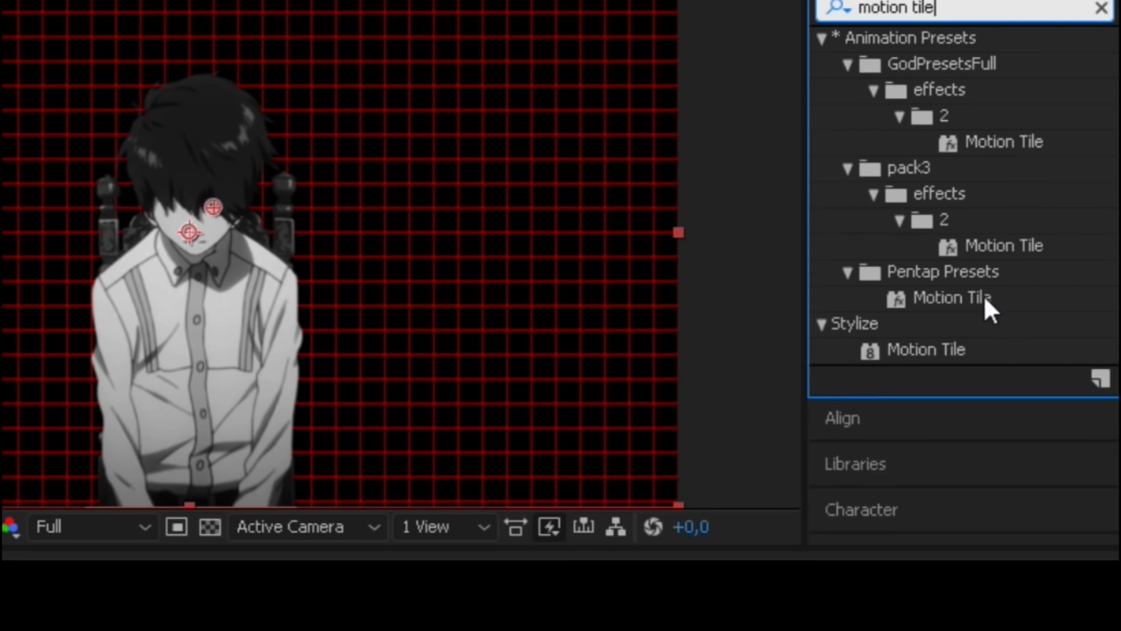
{"action": "double_click", "coordinate": [955, 350]}
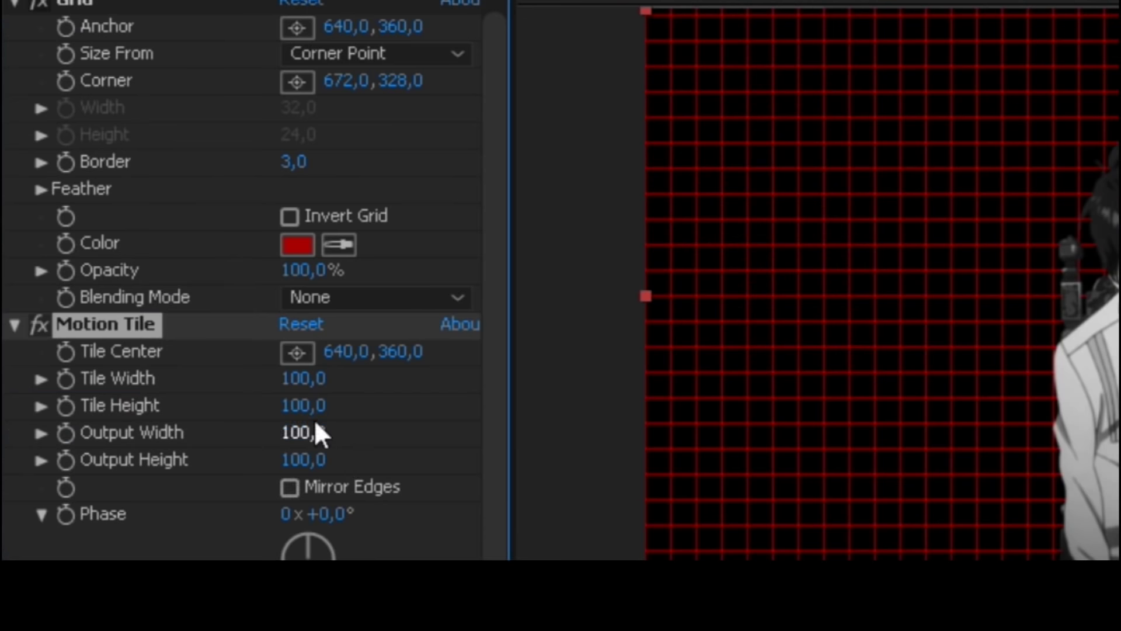
- Set Motion Tile Output Width and Height to 400 and make the grid layer 3D
{"action": "left_click", "coordinate": [163, 292]}
{"action": "type", "text": "40"}
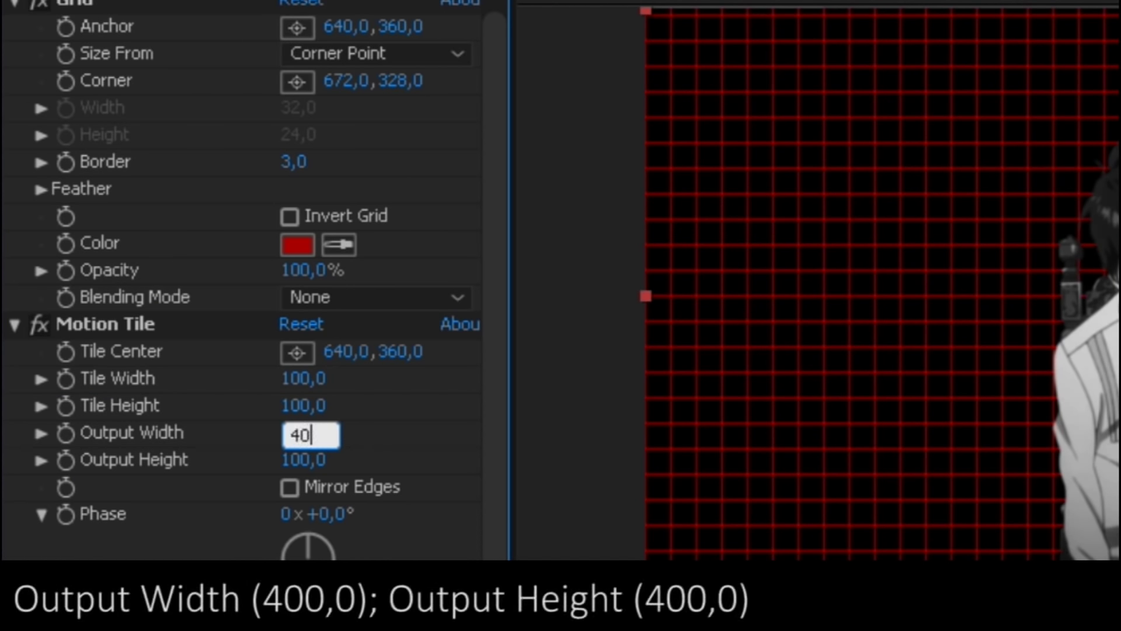
{"action": "type", "text": "0"}
{"action": "key", "text": "Return"}
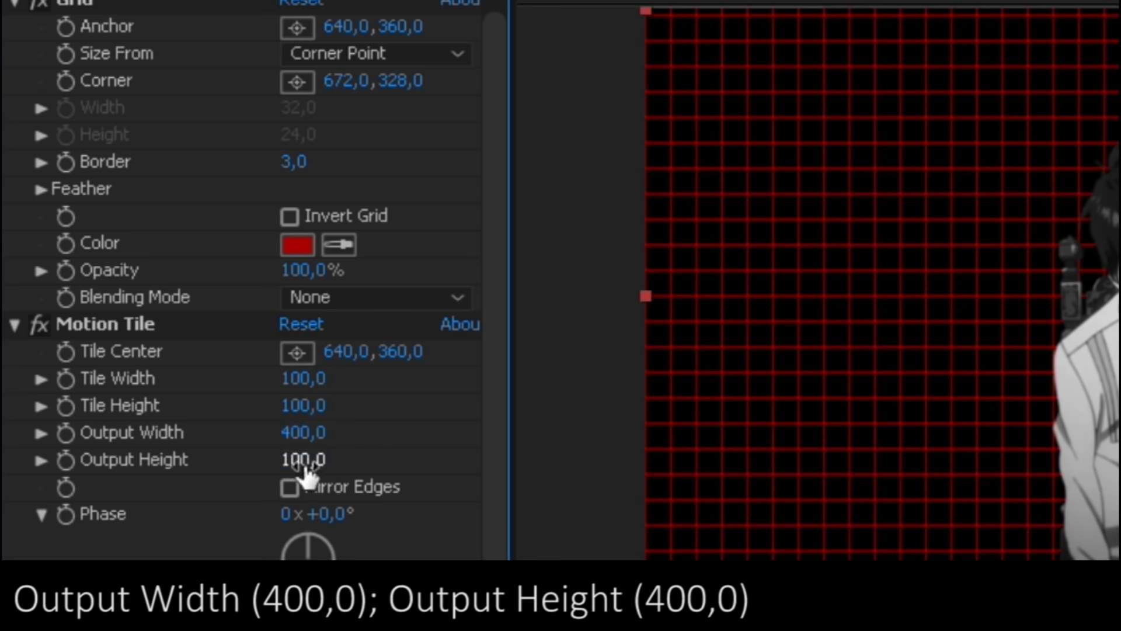
{"action": "left_click", "coordinate": [303, 461]}
{"action": "type", "text": "400"}
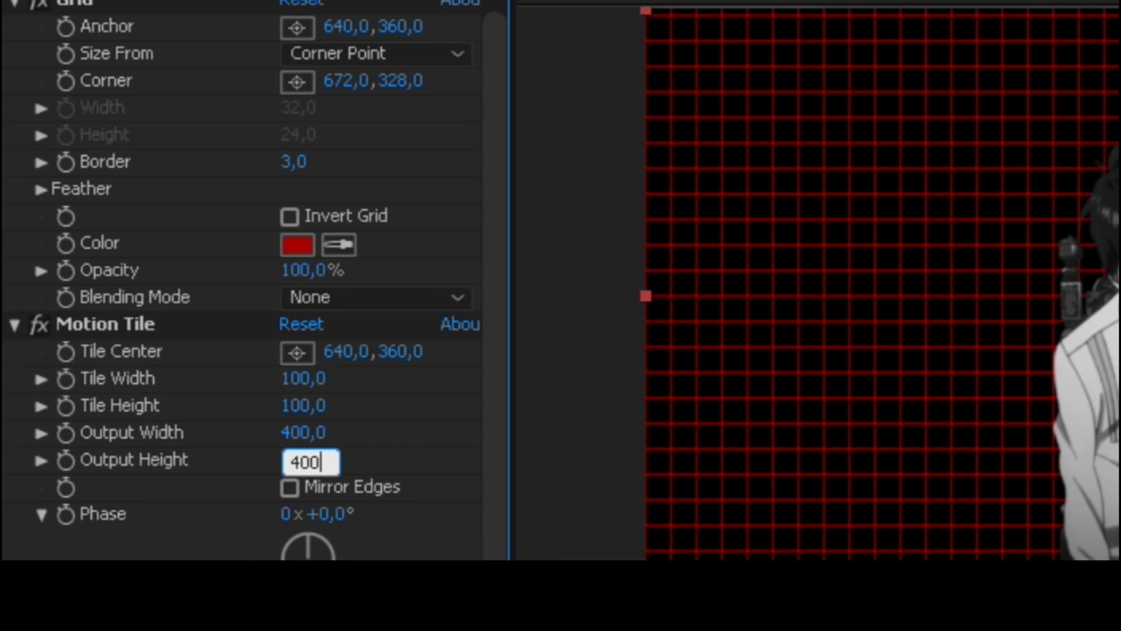
{"action": "key", "text": "Return"}
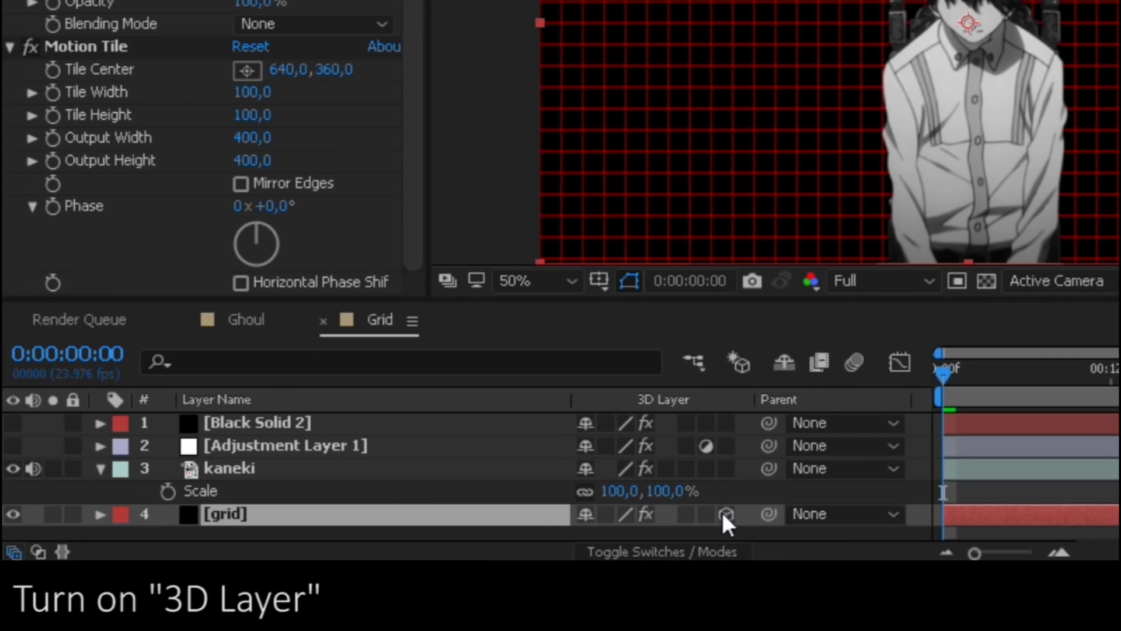
{"action": "left_click", "coordinate": [454, 527]}
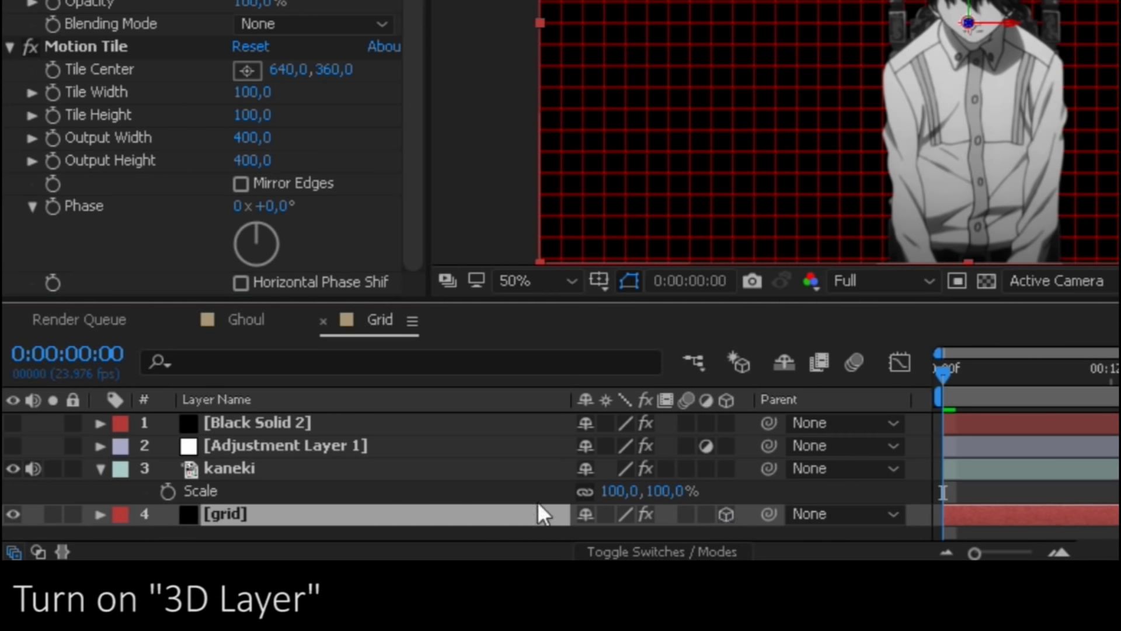
{"action": "left_click", "coordinate": [101, 515]}
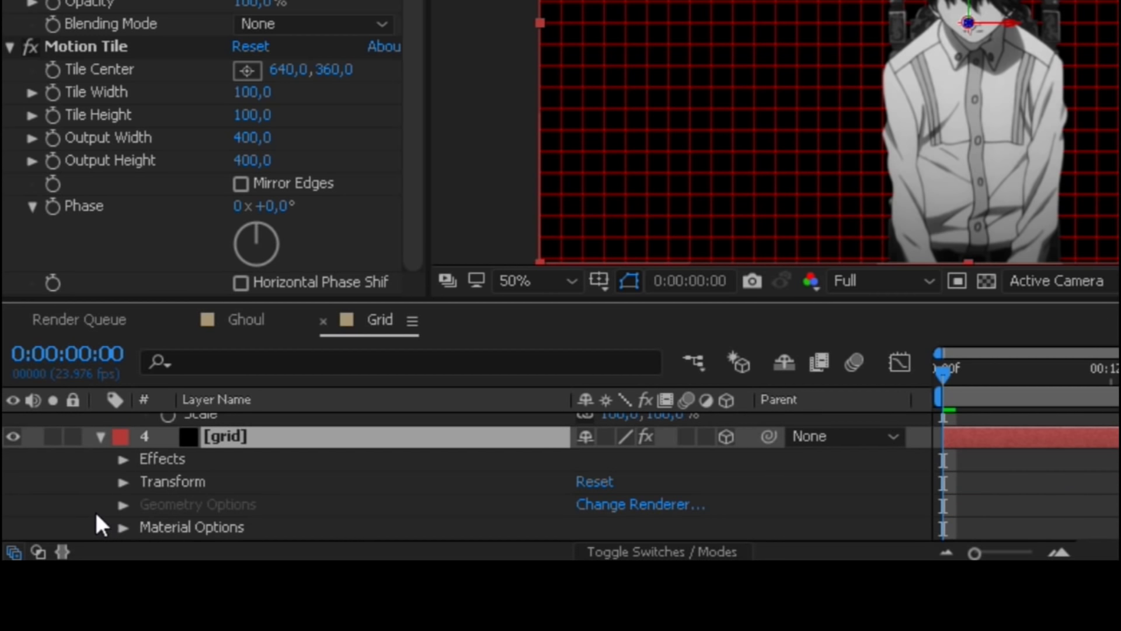
- Enter the grid layer's Transform Orientation as 280,0°, 0,2°, 5,0°
{"action": "left_click", "coordinate": [123, 482]}
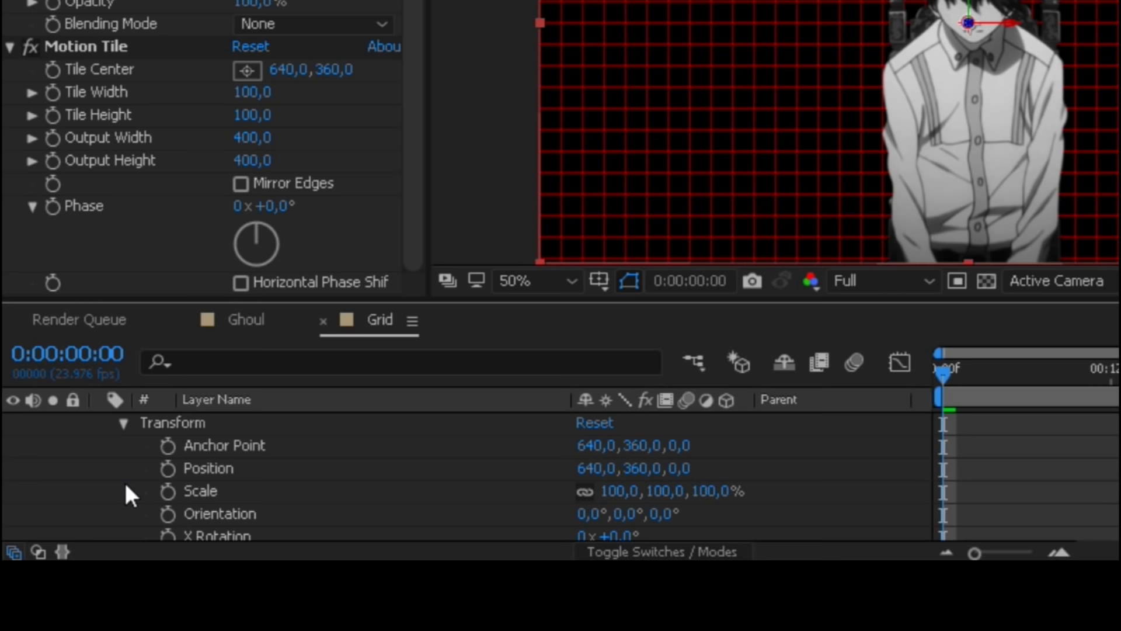
{"action": "scroll", "coordinate": [126, 485], "scroll_direction": "down", "scroll_amount": 3}
{"action": "scroll", "coordinate": [126, 484], "scroll_direction": "up", "scroll_amount": 3}
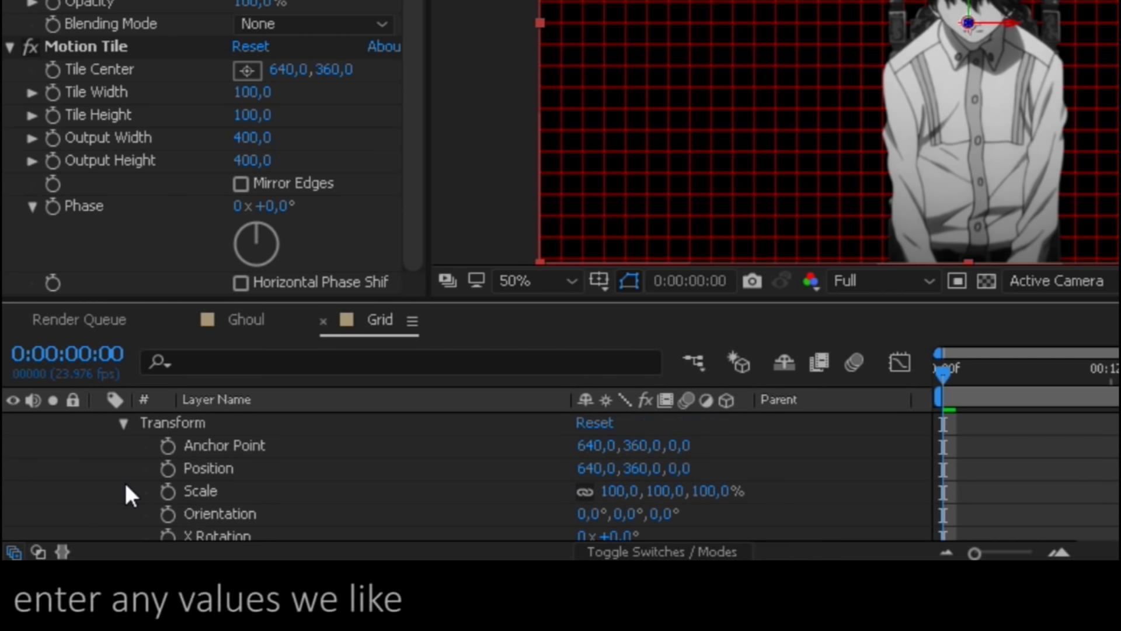
{"action": "scroll", "coordinate": [132, 496], "scroll_direction": "down", "scroll_amount": 3}
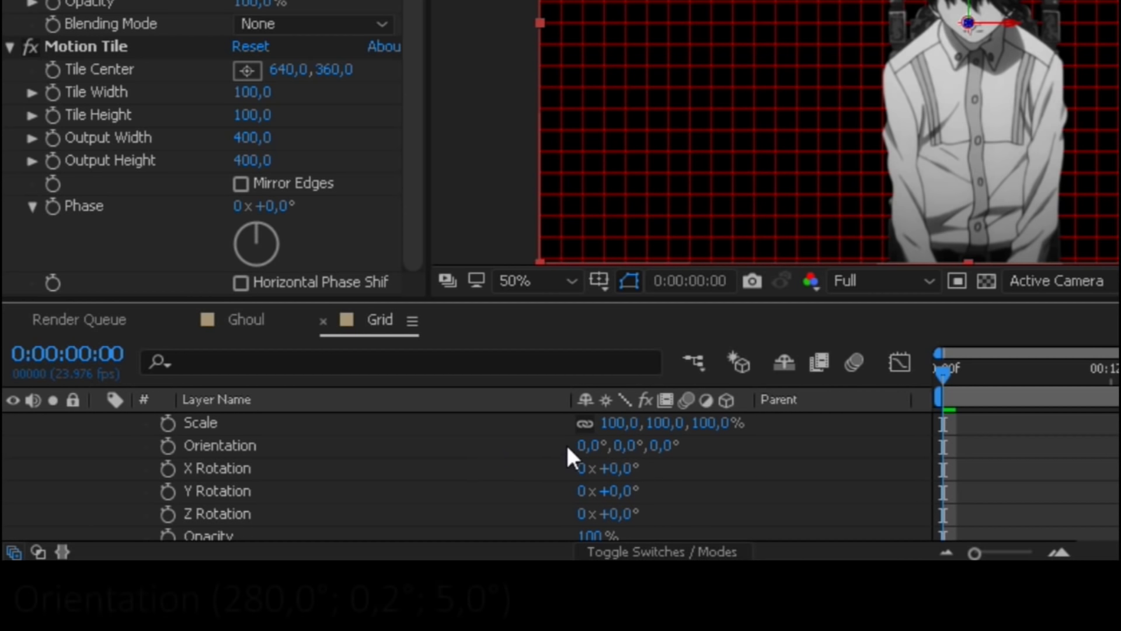
{"action": "left_click", "coordinate": [584, 446]}
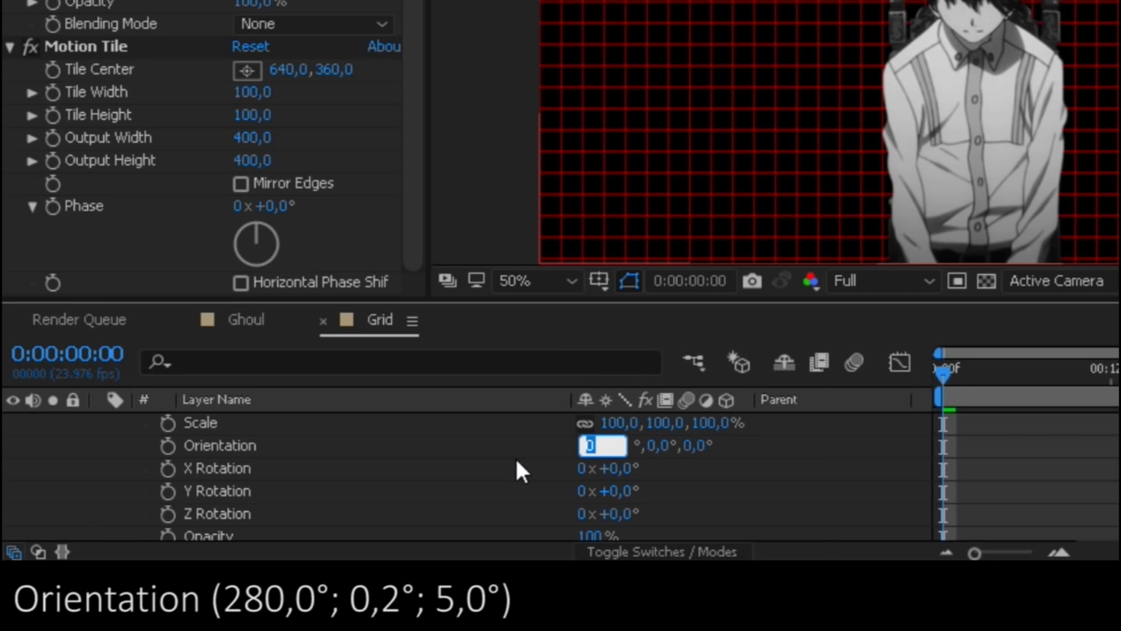
{"action": "type", "text": "28"}
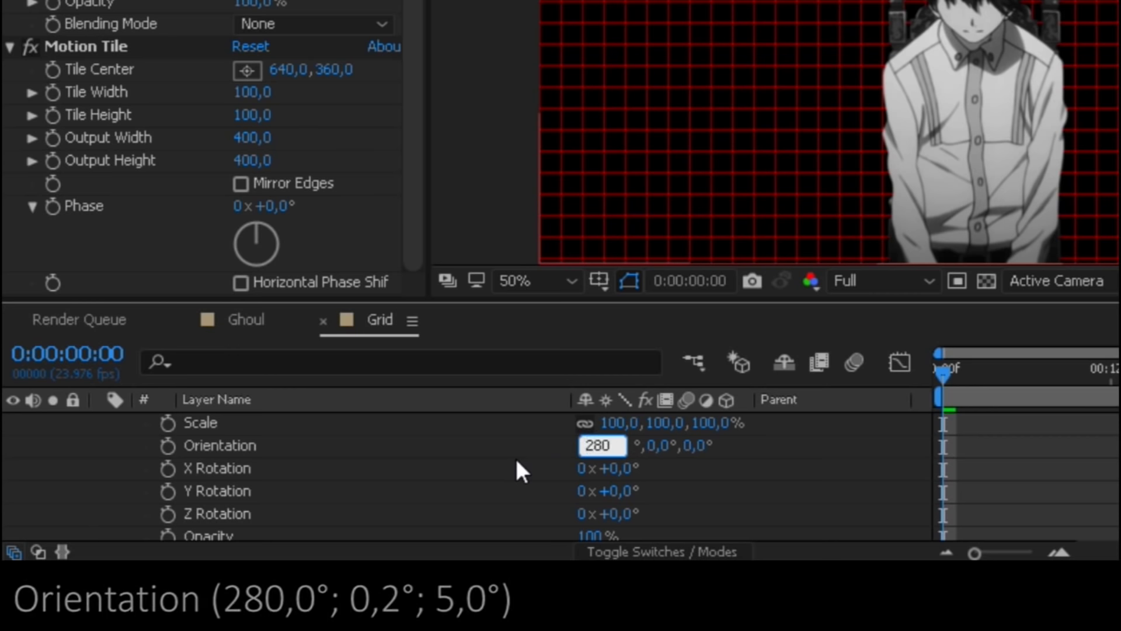
{"action": "key", "text": "Return"}
{"action": "left_click", "coordinate": [638, 445]}
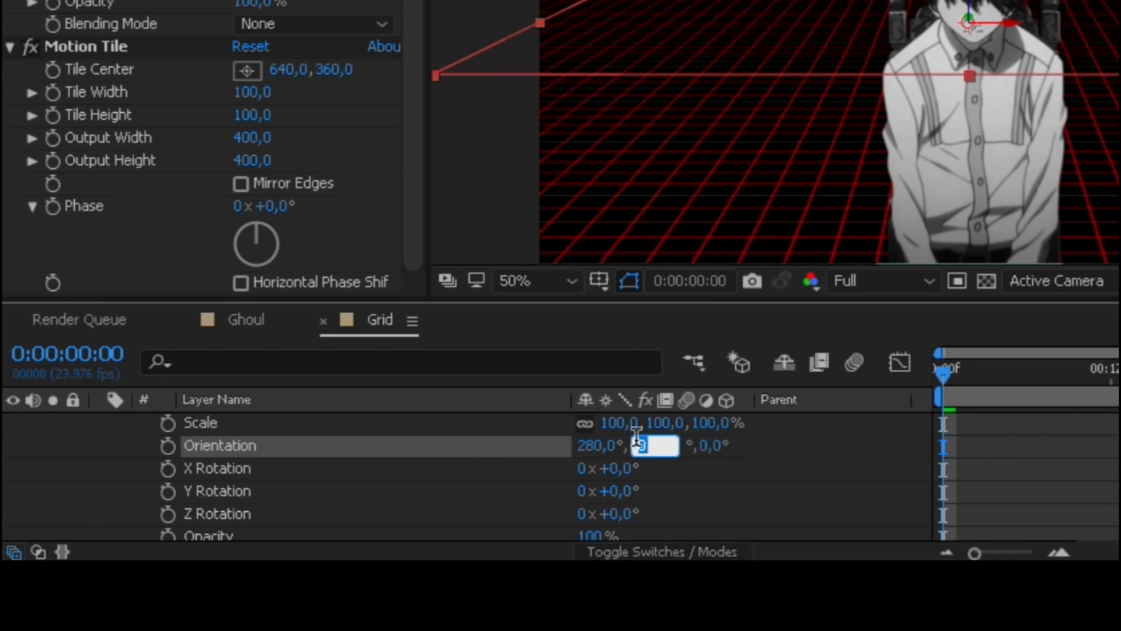
{"action": "type", "text": "0,2"}
{"action": "key", "text": "Return"}
{"action": "left_click", "coordinate": [684, 447]}
{"action": "type", "text": "5"}
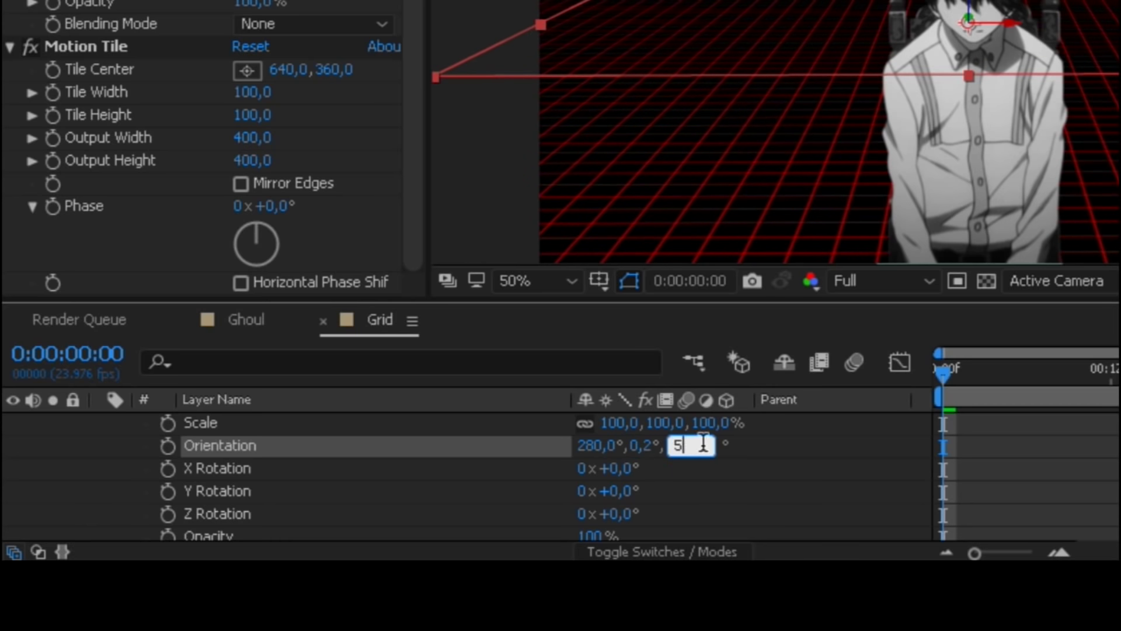
{"action": "left_click", "coordinate": [759, 457]}
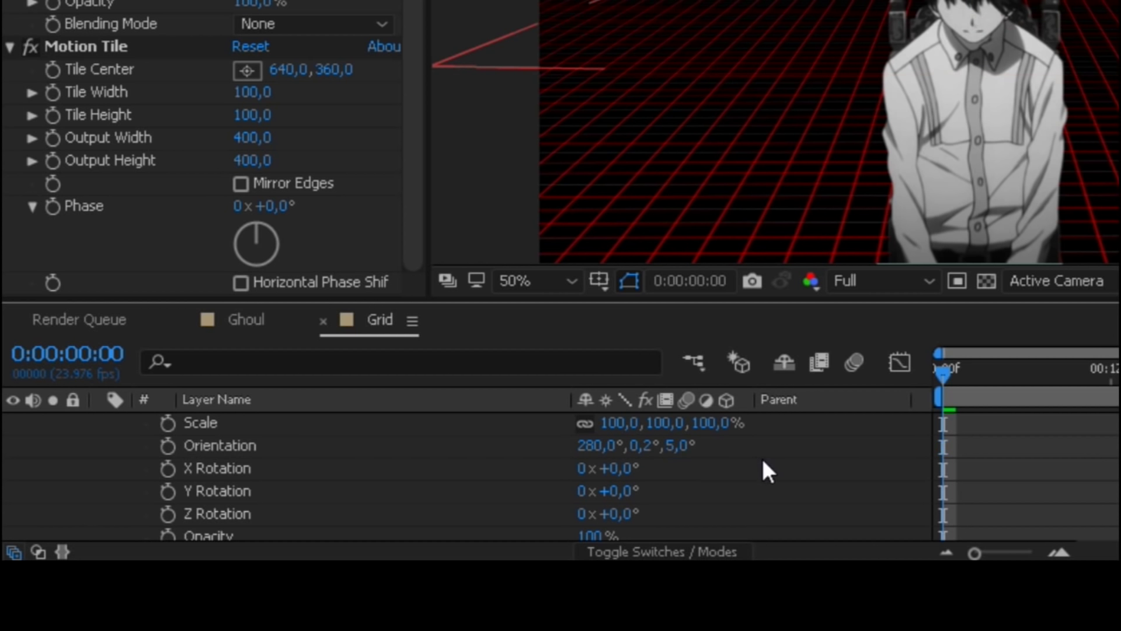
- Enter X Rotation 64°, Y Rotation 22° and Z Rotation 7° in the grid's Transform properties
{"action": "left_click", "coordinate": [625, 469]}
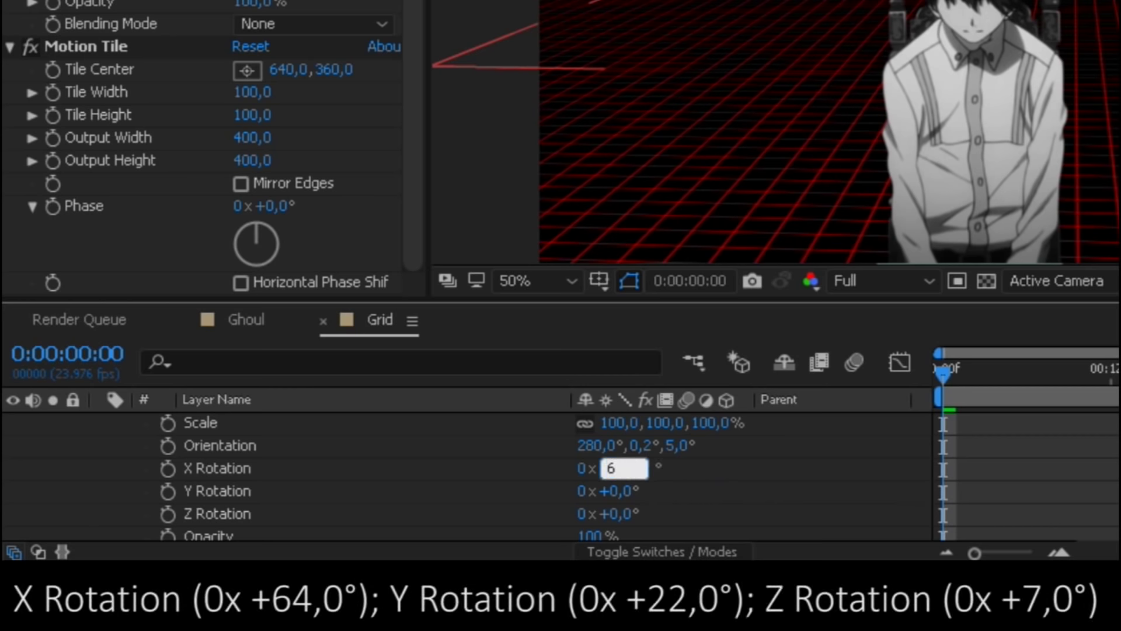
{"action": "type", "text": "4"}
{"action": "key", "text": "Return"}
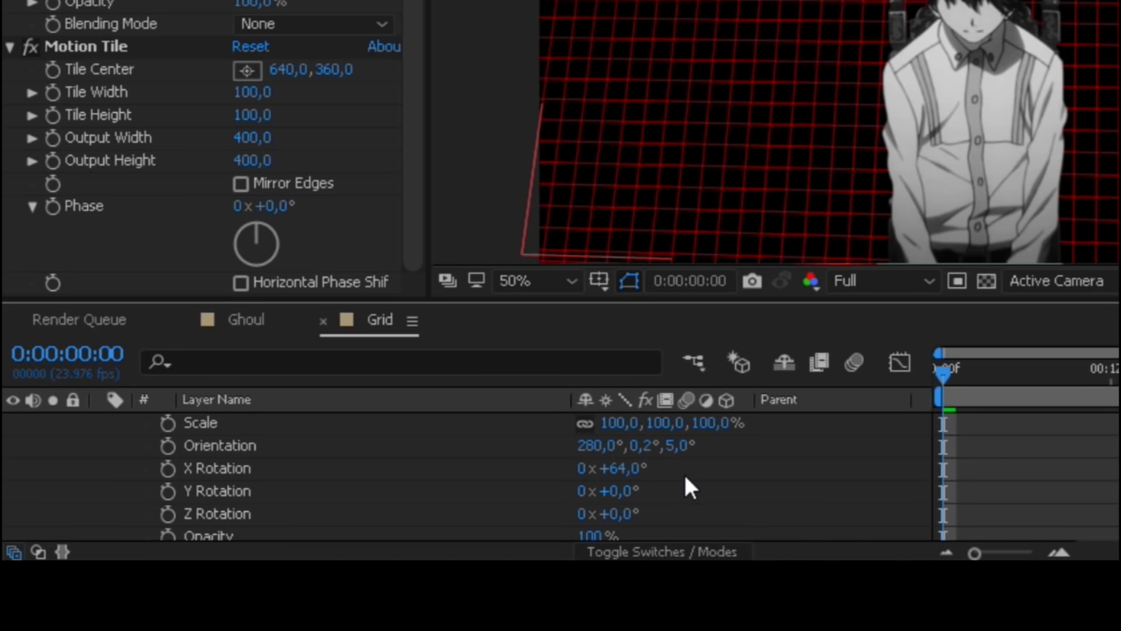
{"action": "left_click", "coordinate": [613, 493]}
{"action": "type", "text": "22"}
{"action": "key", "text": "Return"}
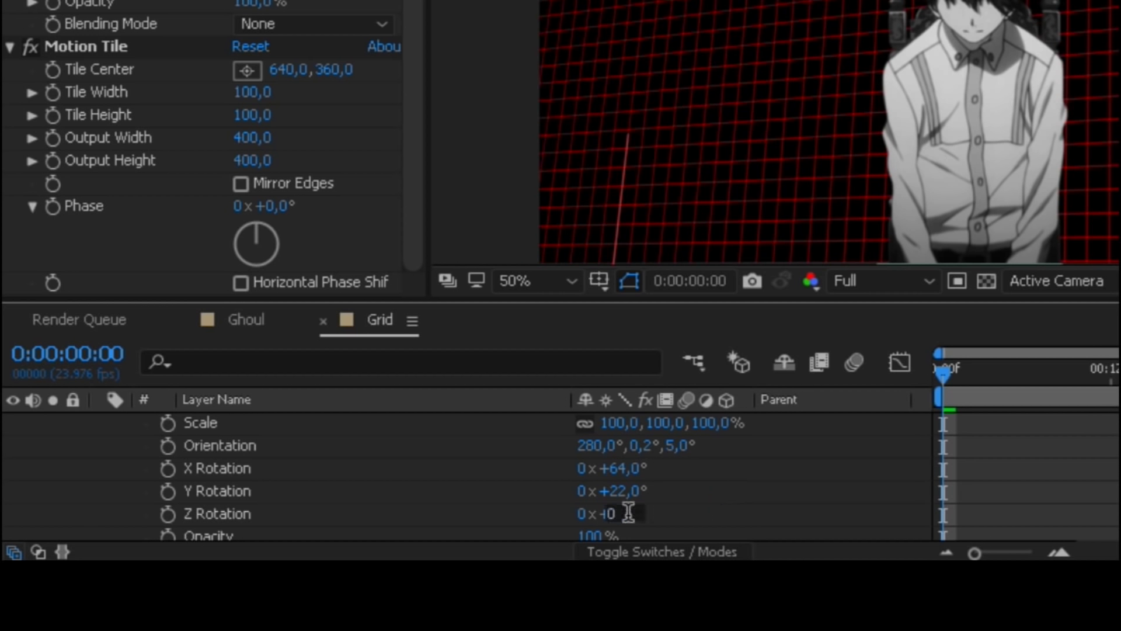
{"action": "left_click", "coordinate": [620, 514]}
{"action": "type", "text": "7"}
{"action": "key", "text": "Return"}
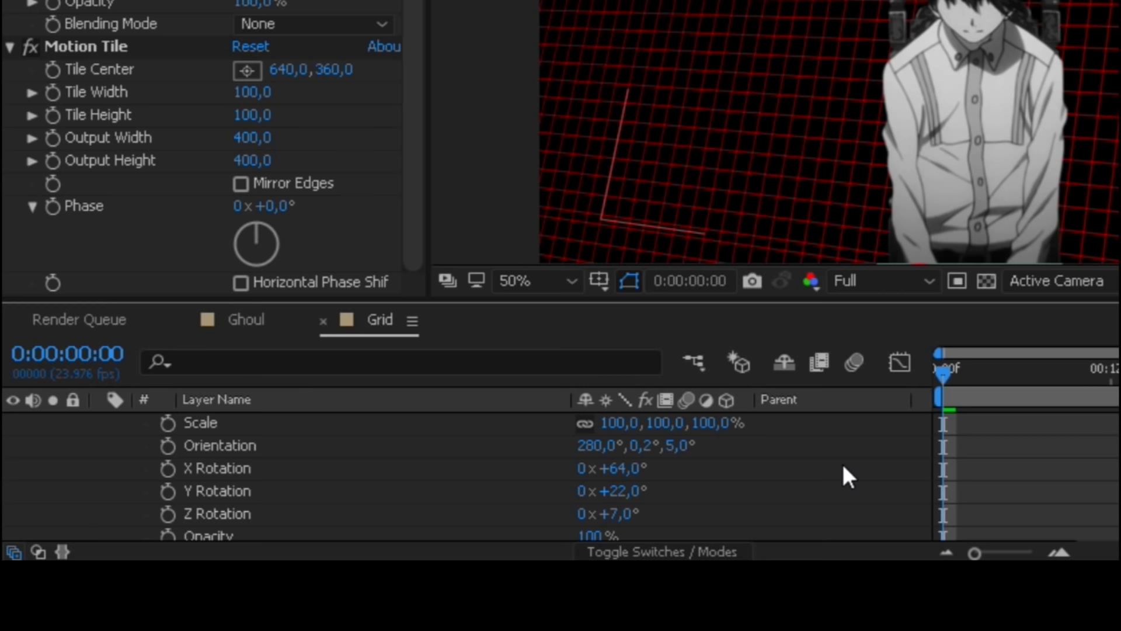
- Scrub the grid layer's Scale to 170%, then deselect the layer
{"action": "scroll", "coordinate": [843, 467], "scroll_direction": "up", "scroll_amount": 3}
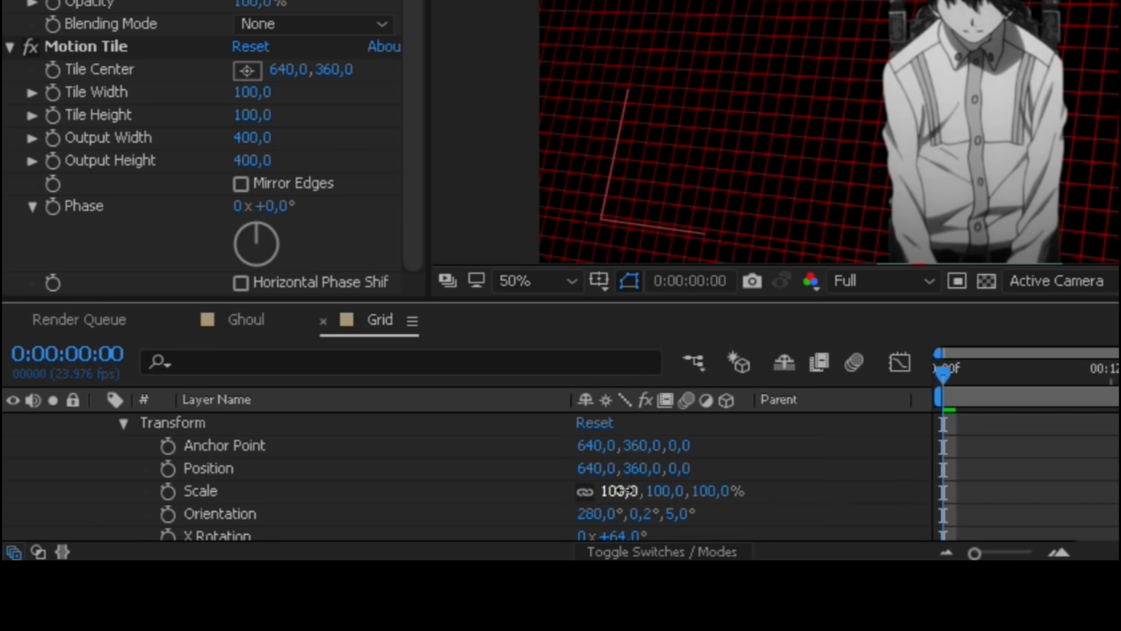
{"action": "left_click_drag", "start_coordinate": [623, 490], "coordinate": [735, 493]}
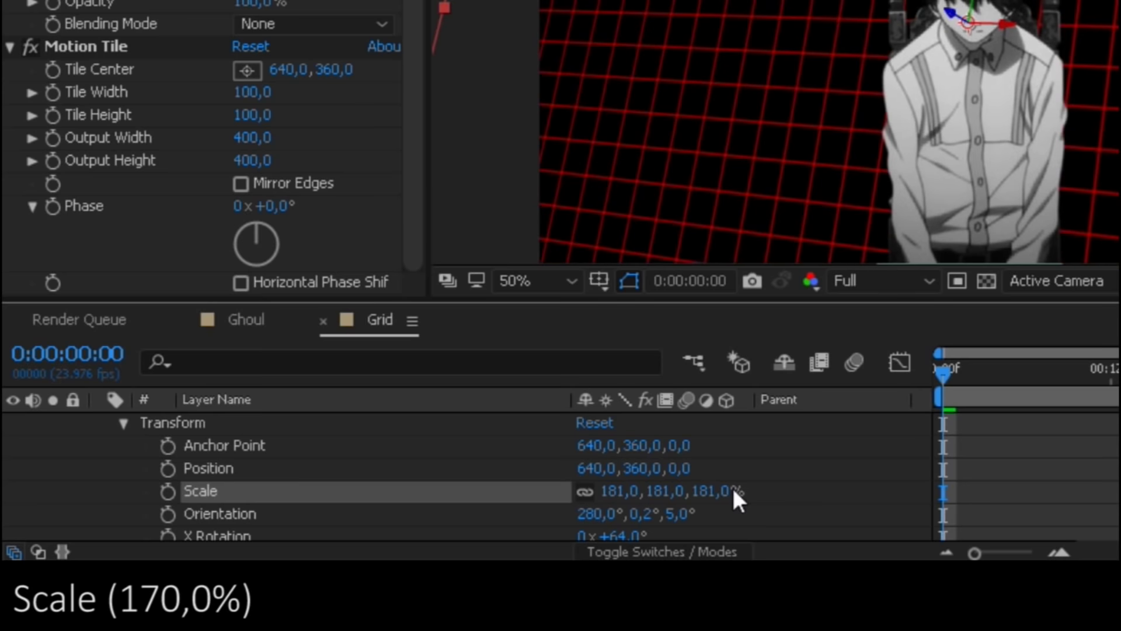
{"action": "left_click_drag", "start_coordinate": [632, 493], "coordinate": [619, 496]}
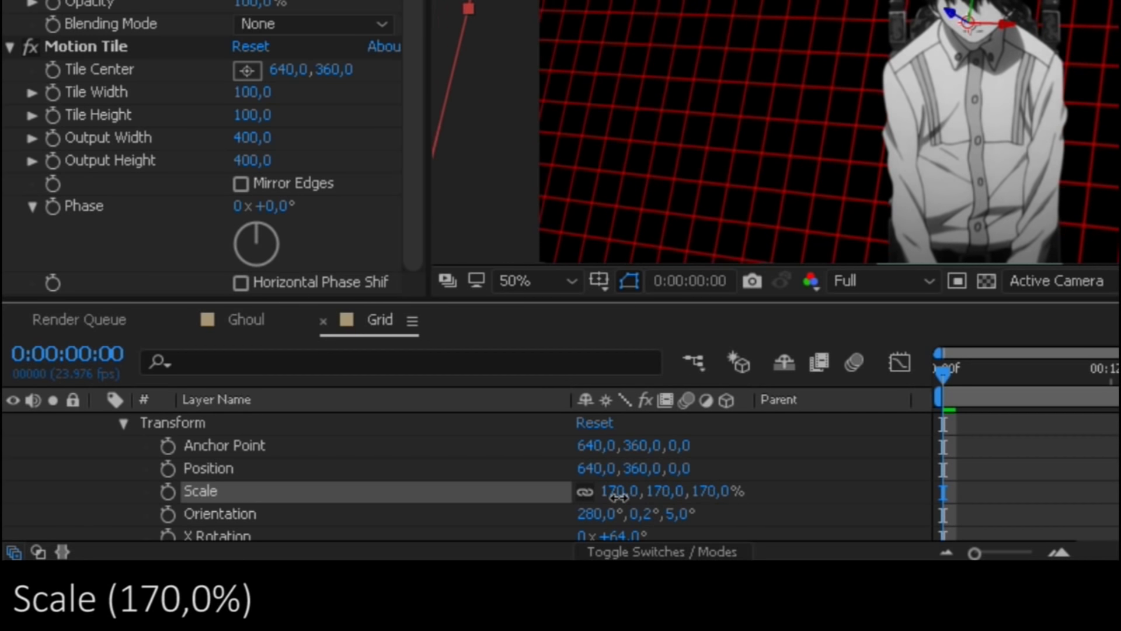
{"action": "left_click", "coordinate": [824, 483]}
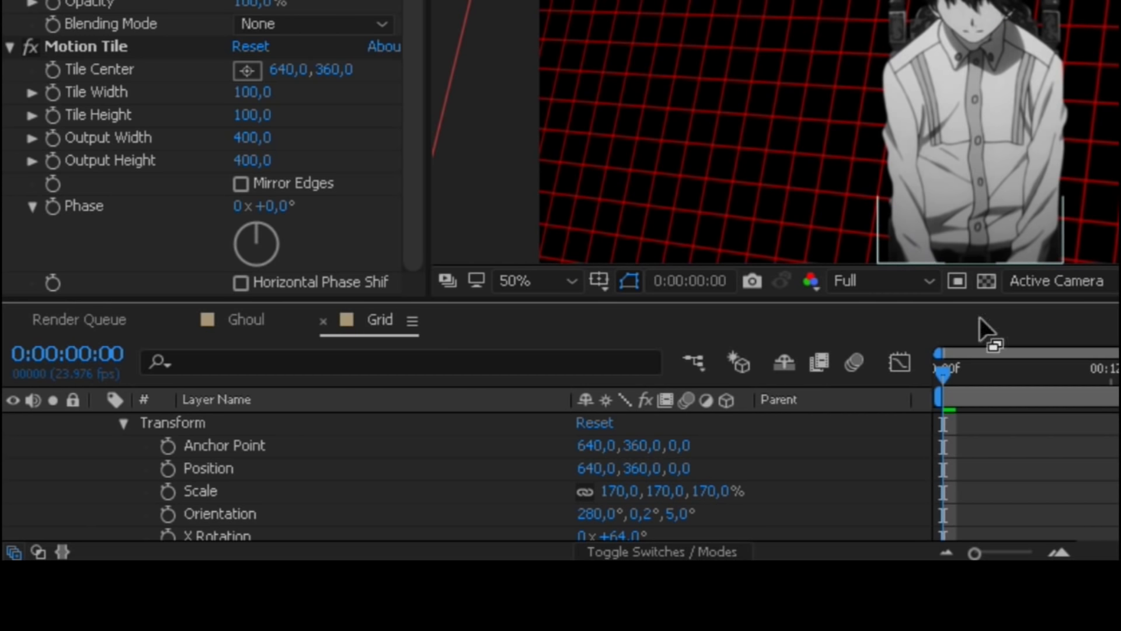
- Keyframe the grid's Orientation, ending at 272°, 353.2°, 2° later in the timeline
{"action": "left_click", "coordinate": [167, 514]}
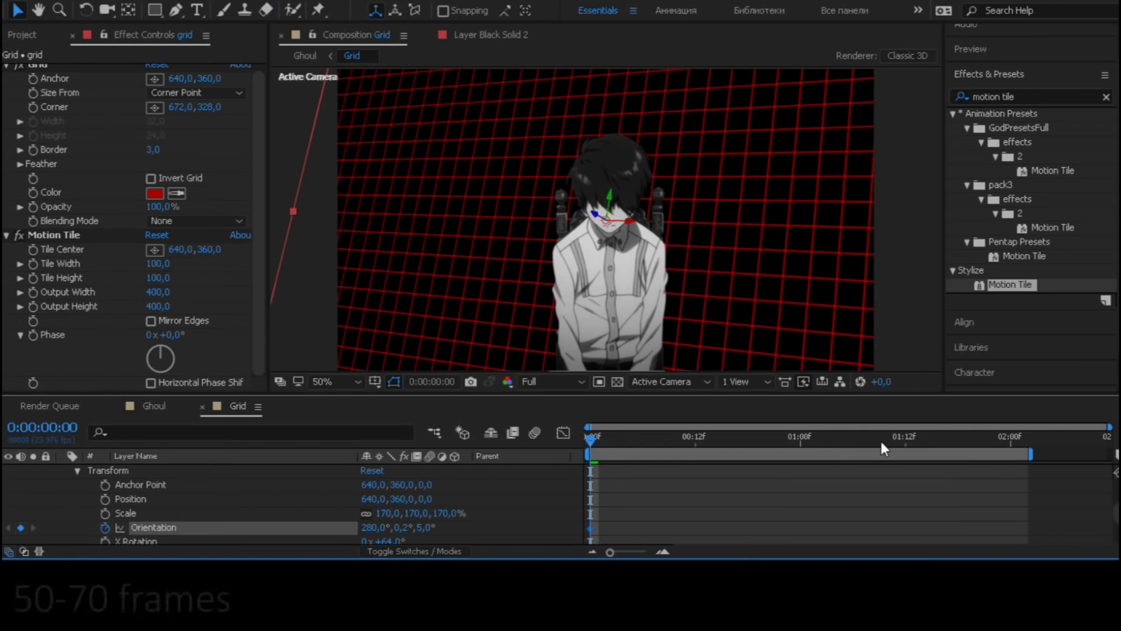
{"action": "left_click_drag", "start_coordinate": [881, 439], "coordinate": [1081, 428]}
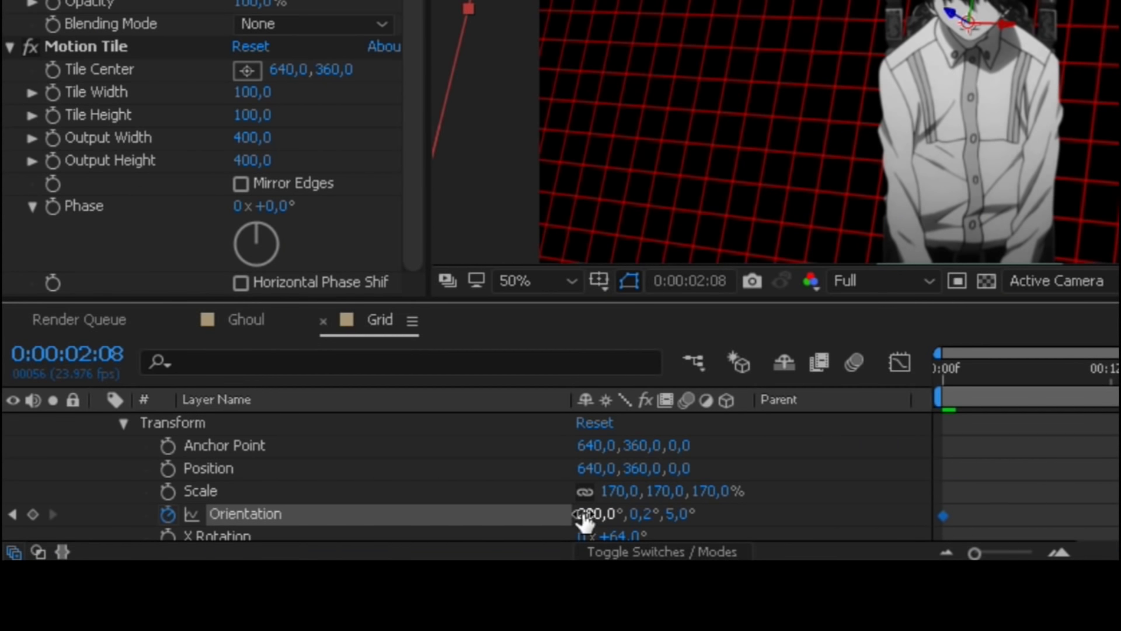
{"action": "left_click_drag", "start_coordinate": [364, 527], "coordinate": [356, 528]}
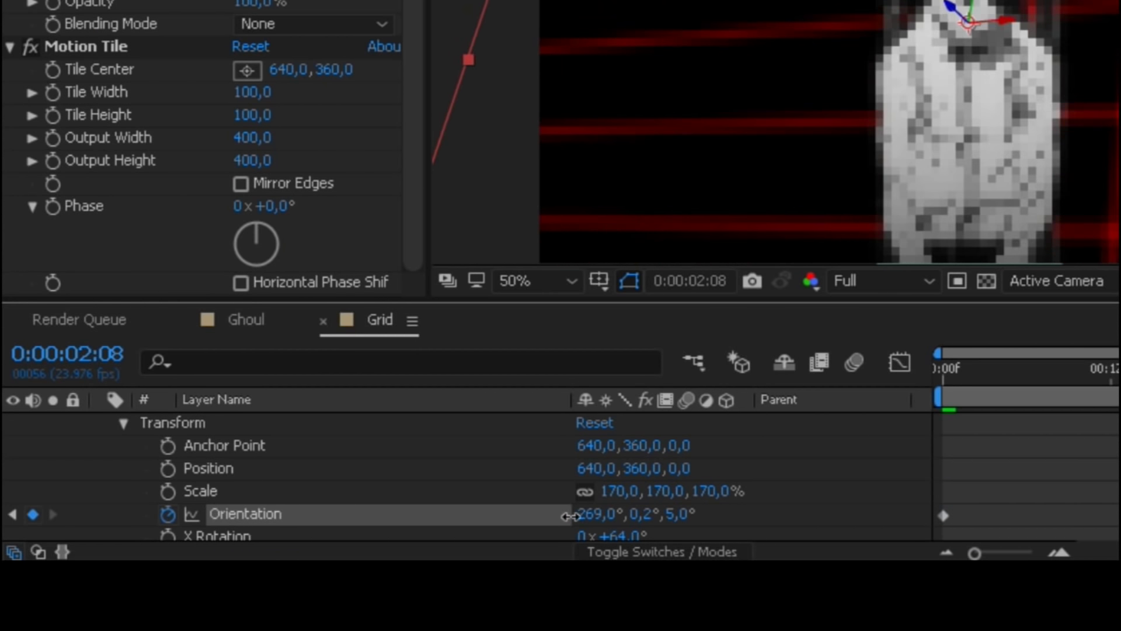
{"action": "left_click_drag", "start_coordinate": [569, 516], "coordinate": [573, 516]}
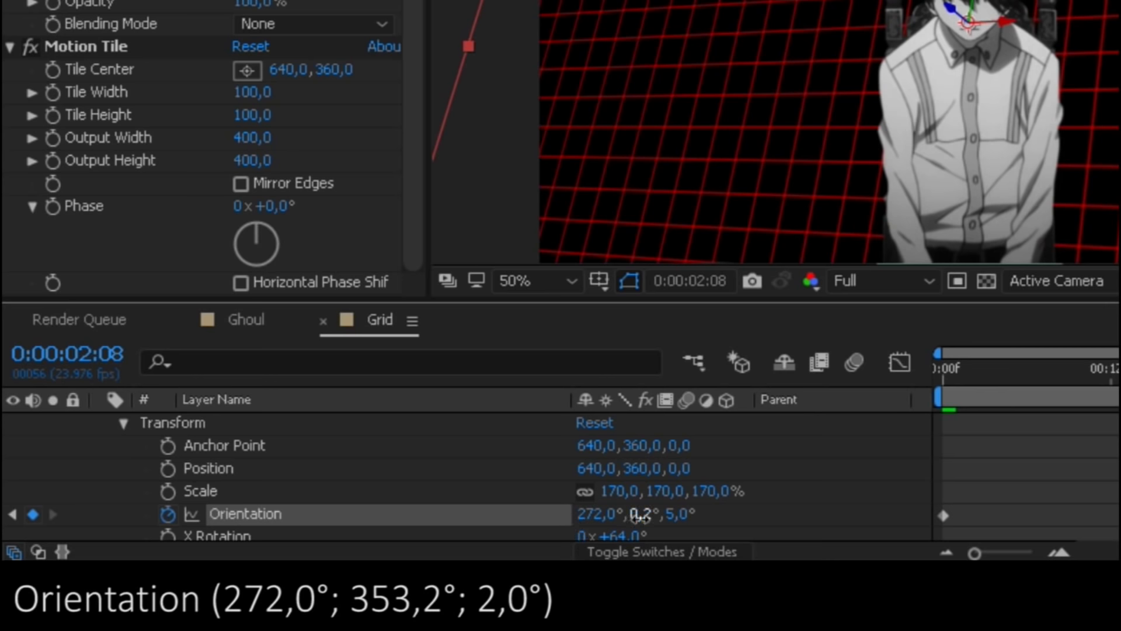
{"action": "mouse_move", "coordinate": [640, 515]}
{"action": "left_mouse_down"}
{"action": "mouse_move", "coordinate": [629, 519]}
{"action": "mouse_move", "coordinate": [684, 525]}
{"action": "left_mouse_up"}
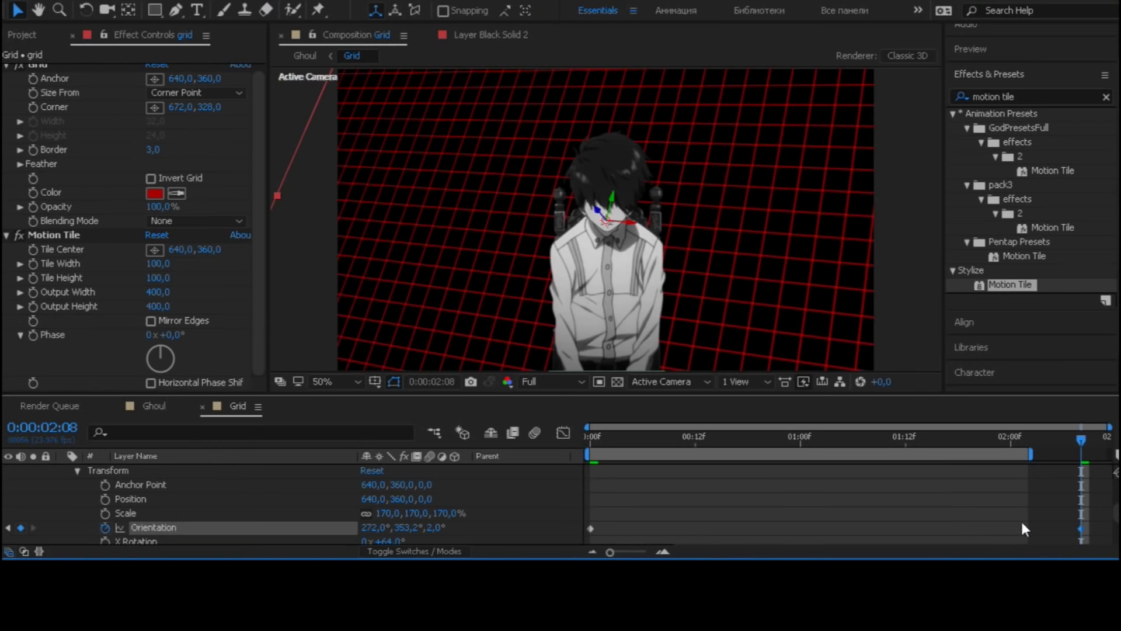
- Apply Easy Ease to the Position, Scale and Orientation keyframes, then deselect them
{"action": "left_click_drag", "start_coordinate": [1098, 506], "coordinate": [590, 531]}
{"action": "key", "text": "F9"}
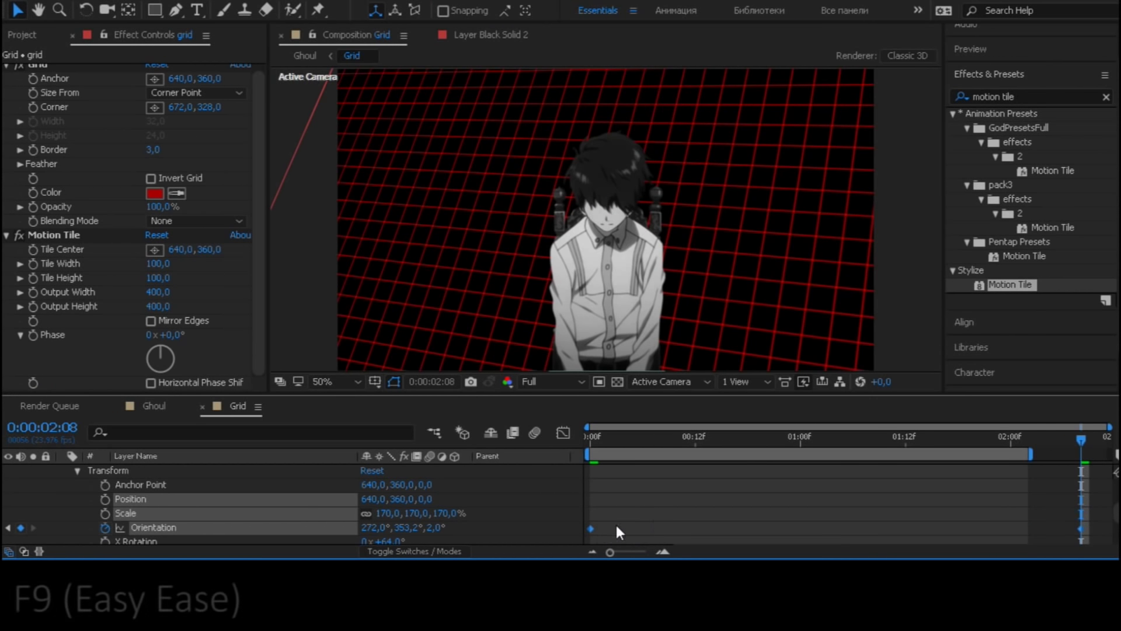
{"action": "key", "text": "F9"}
{"action": "left_click", "coordinate": [687, 501]}
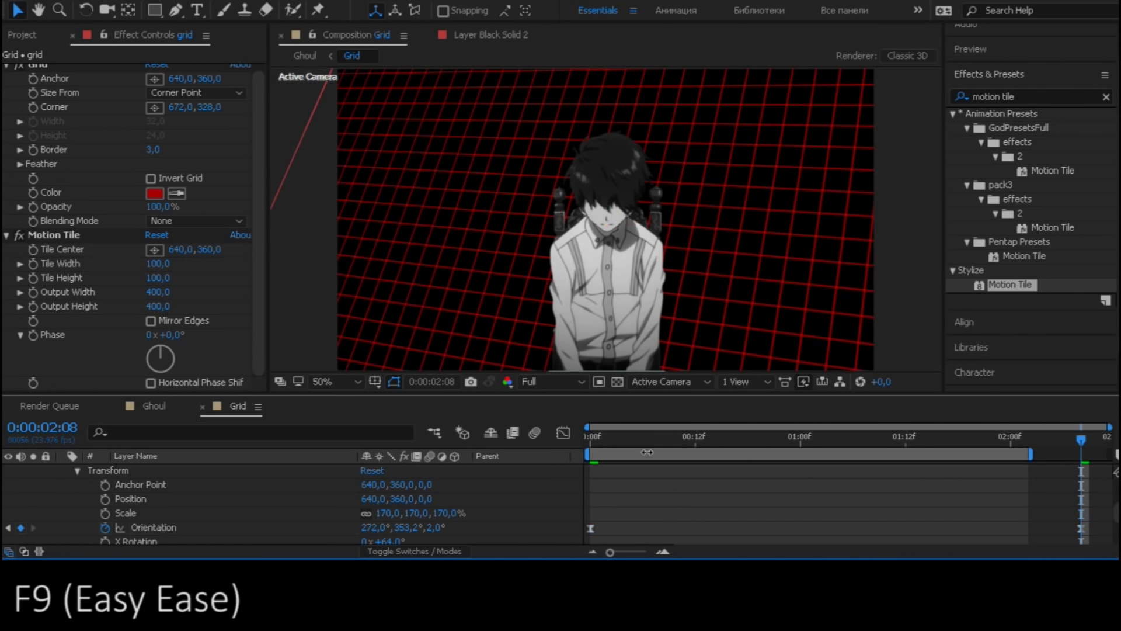
- Set preview resolution to Half and scrub the grid's rotation back to 0:00
{"action": "left_click", "coordinate": [561, 382]}
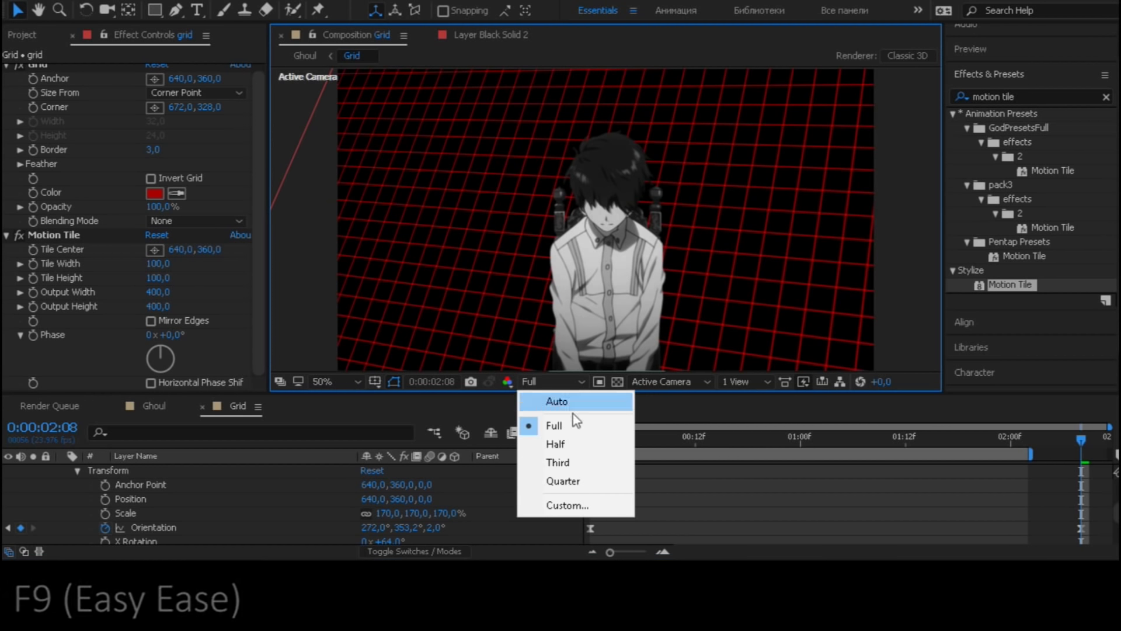
{"action": "left_click", "coordinate": [581, 445]}
{"action": "left_click_drag", "start_coordinate": [644, 443], "coordinate": [979, 440]}
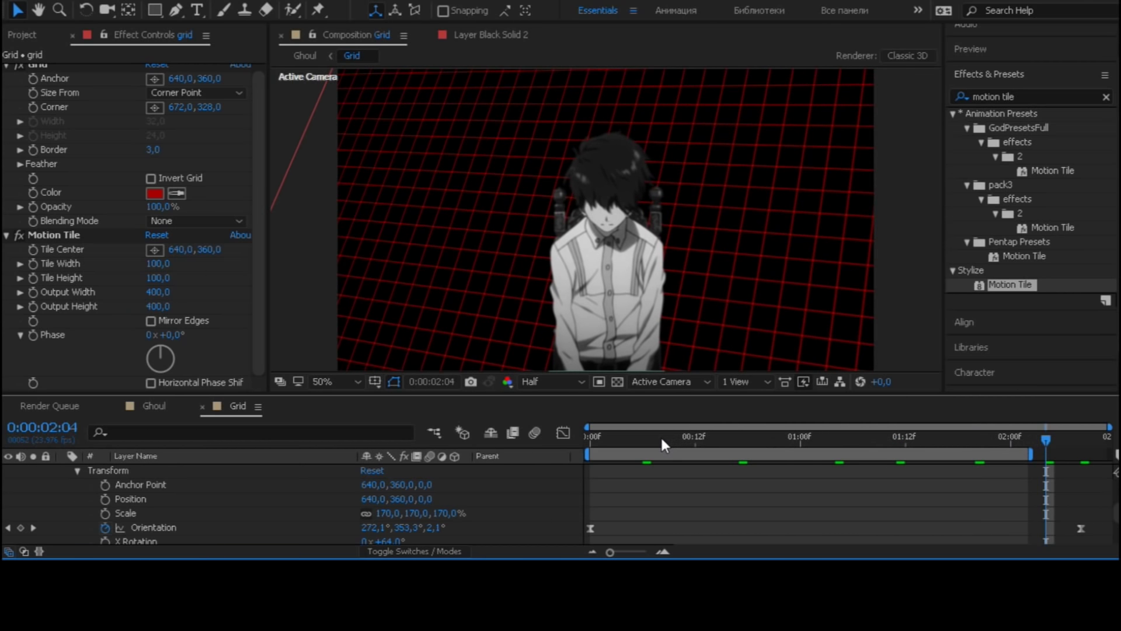
{"action": "mouse_move", "coordinate": [980, 441]}
{"action": "left_mouse_down"}
{"action": "mouse_move", "coordinate": [577, 444]}
{"action": "mouse_move", "coordinate": [604, 446]}
{"action": "left_mouse_up"}
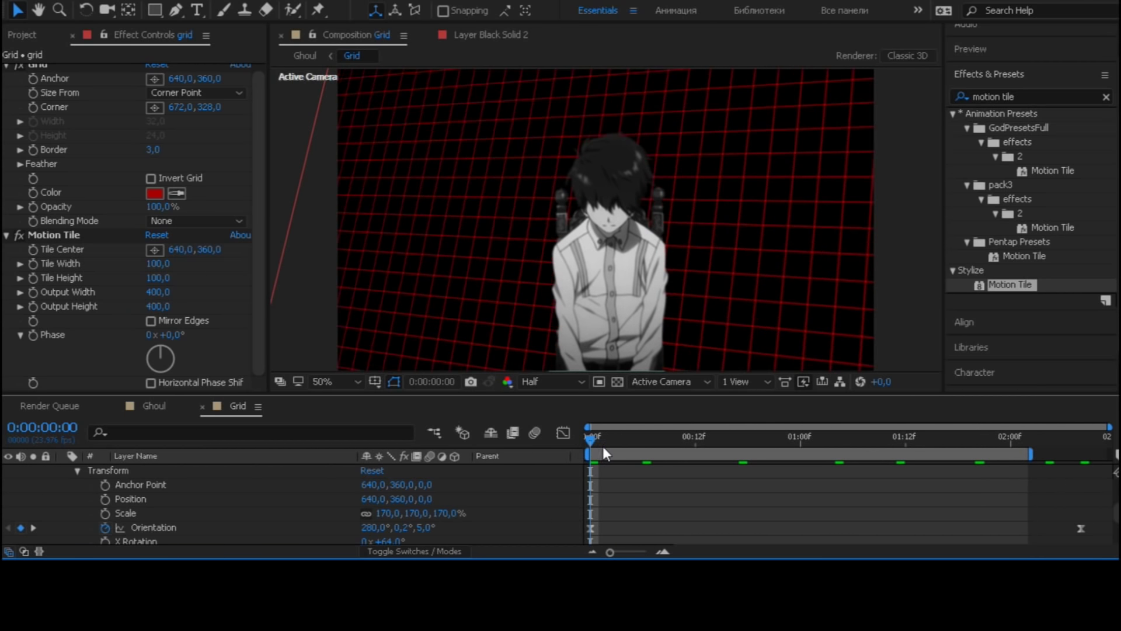
{"action": "left_click", "coordinate": [621, 440]}
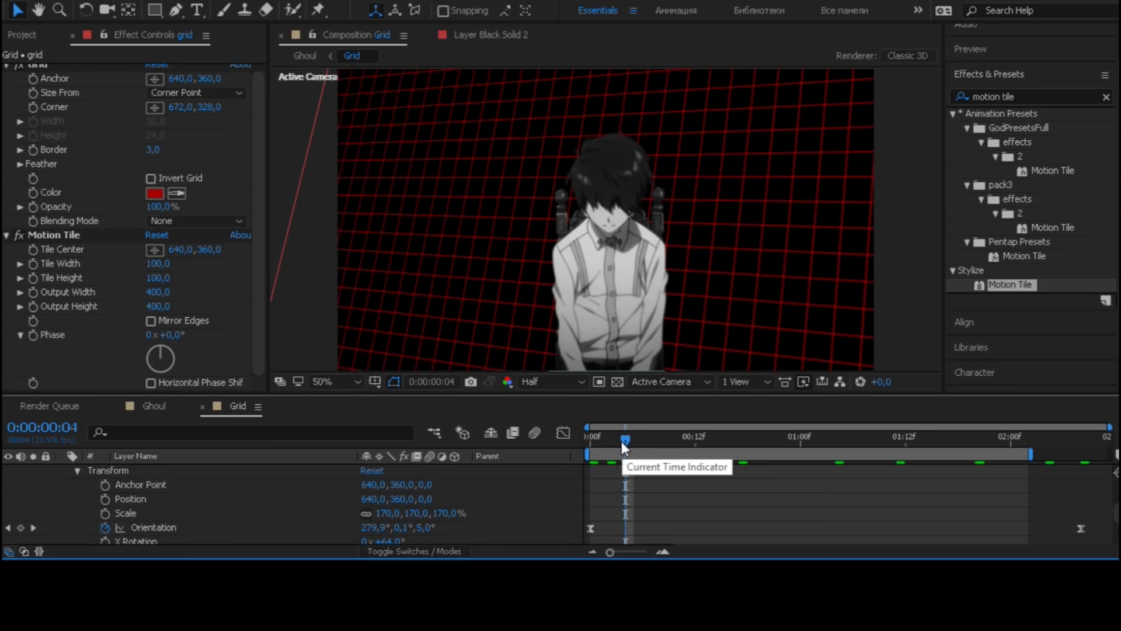
{"action": "left_click", "coordinate": [589, 441]}
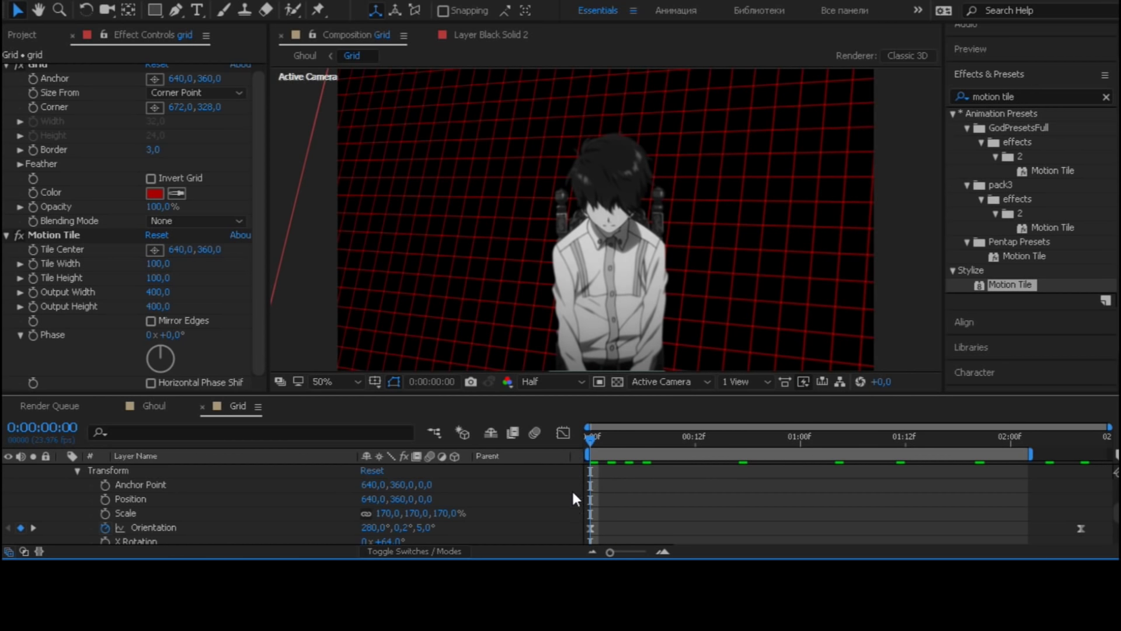
{"action": "scroll", "coordinate": [526, 514], "scroll_direction": "up", "scroll_amount": 2}
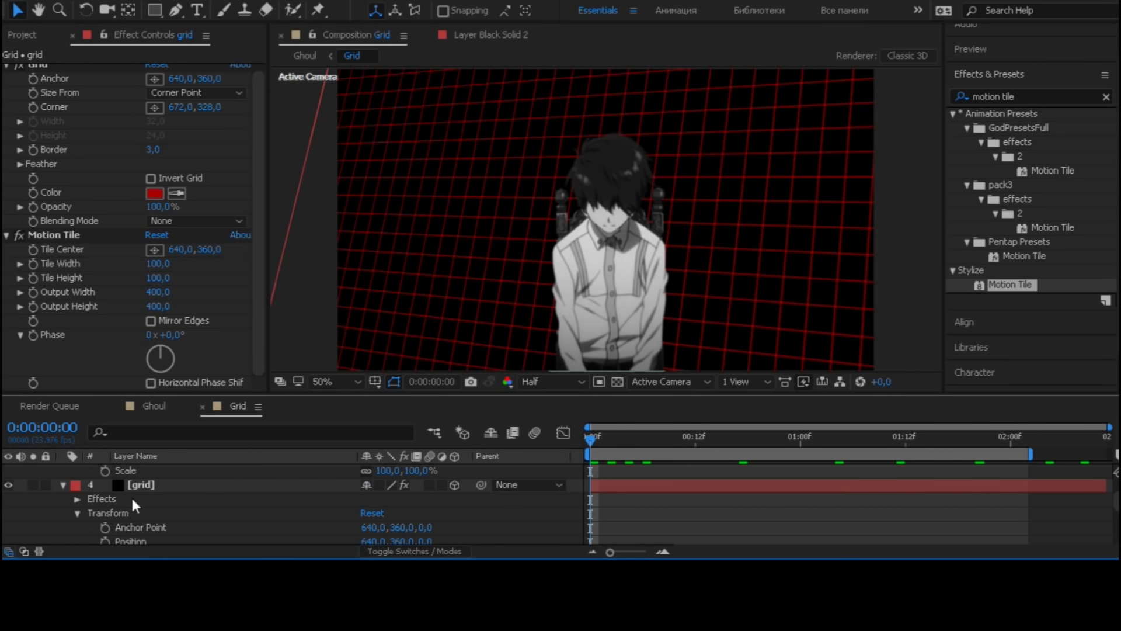
- Collapse and select the grid layer, then select the Effects & Presets search text
{"action": "left_click", "coordinate": [63, 486]}
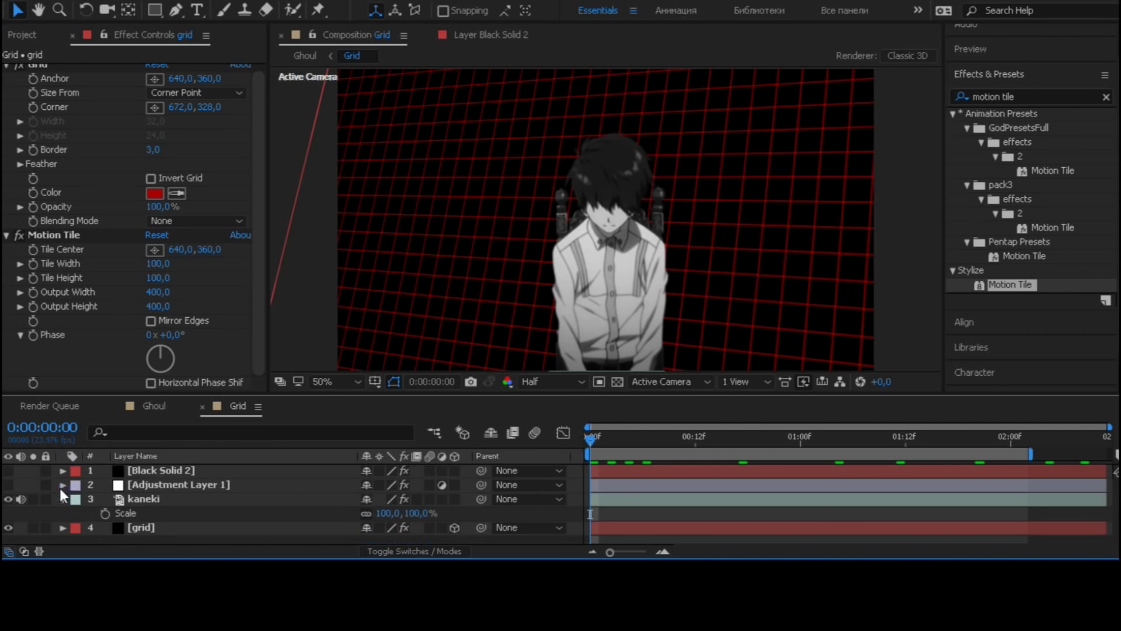
{"action": "left_click", "coordinate": [149, 527]}
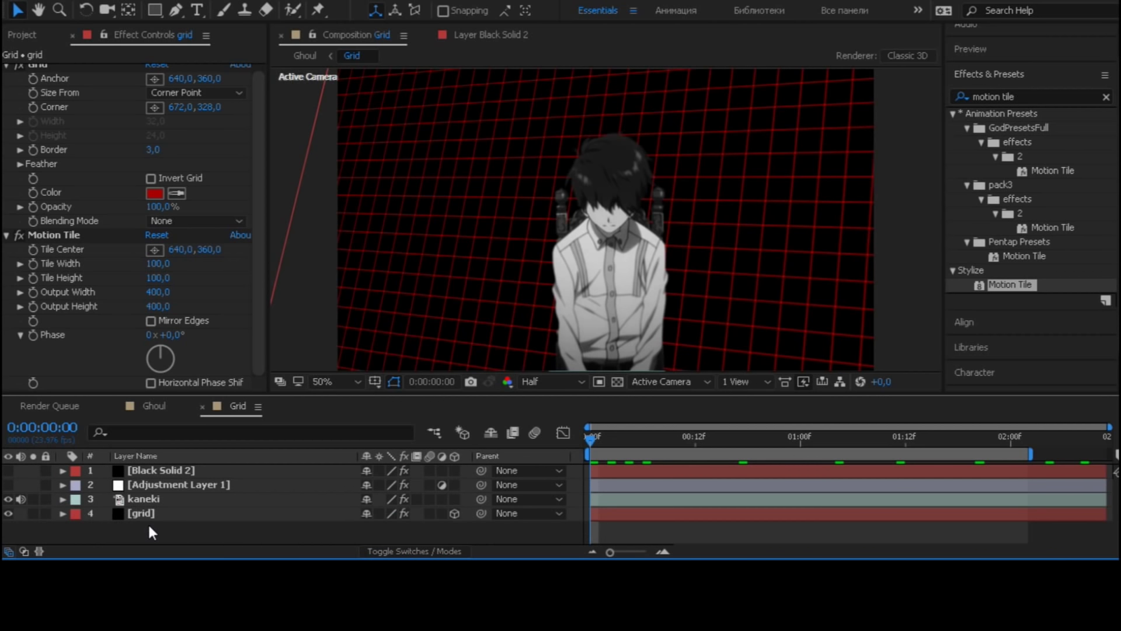
{"action": "left_click", "coordinate": [236, 514]}
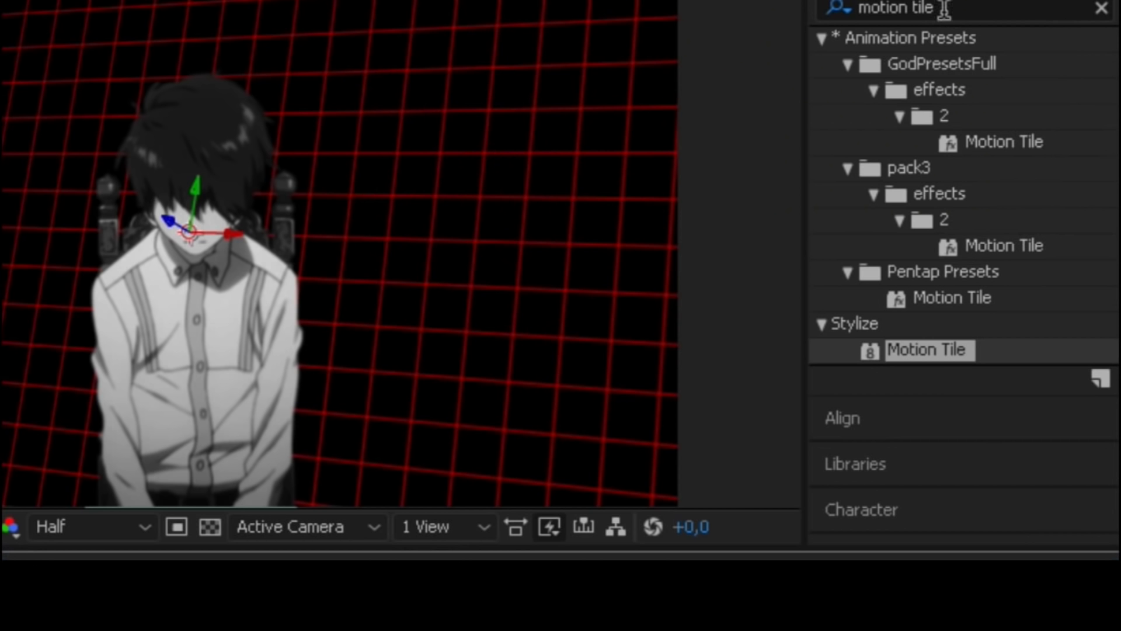
{"action": "left_click", "coordinate": [1016, 96]}
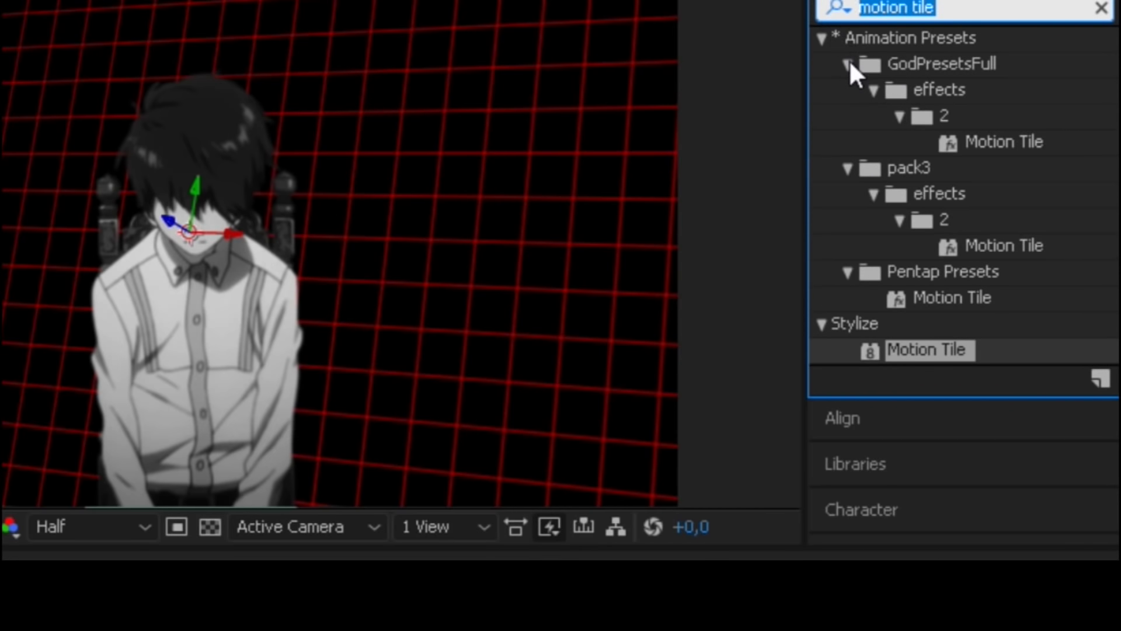
- Search 'glow' and drop Stylize > Glow onto the grid layer at default settings
{"action": "type", "text": "glow"}
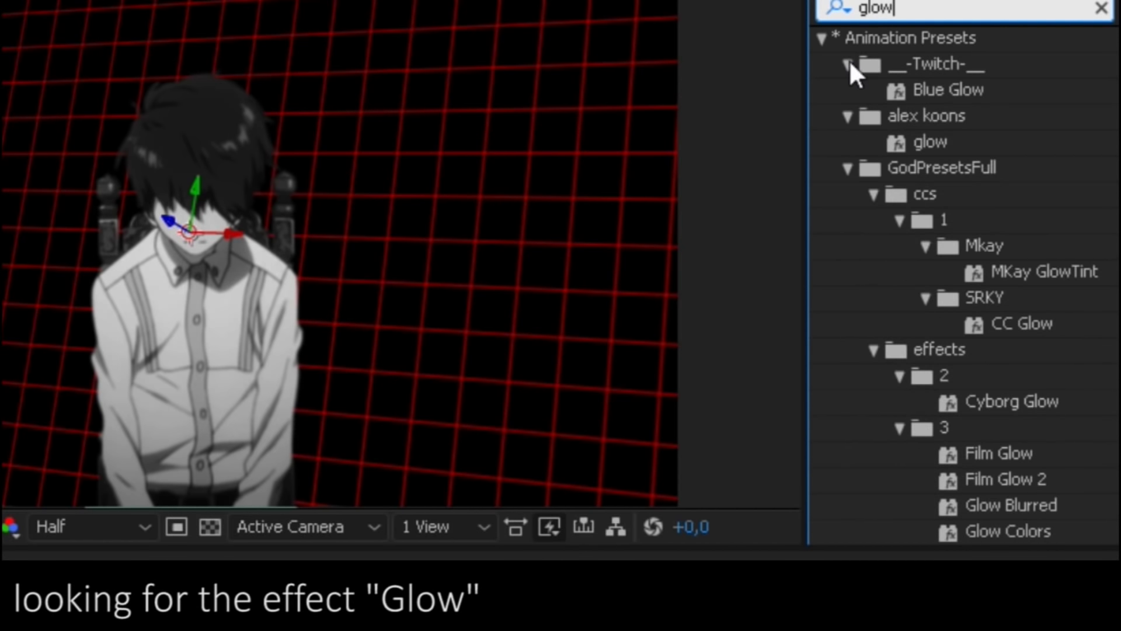
{"action": "scroll", "coordinate": [965, 109], "scroll_direction": "down", "scroll_amount": 5}
{"action": "scroll", "coordinate": [965, 109], "scroll_direction": "down", "scroll_amount": 10}
{"action": "scroll", "coordinate": [965, 109], "scroll_direction": "down", "scroll_amount": 10}
{"action": "scroll", "coordinate": [965, 109], "scroll_direction": "down", "scroll_amount": 3}
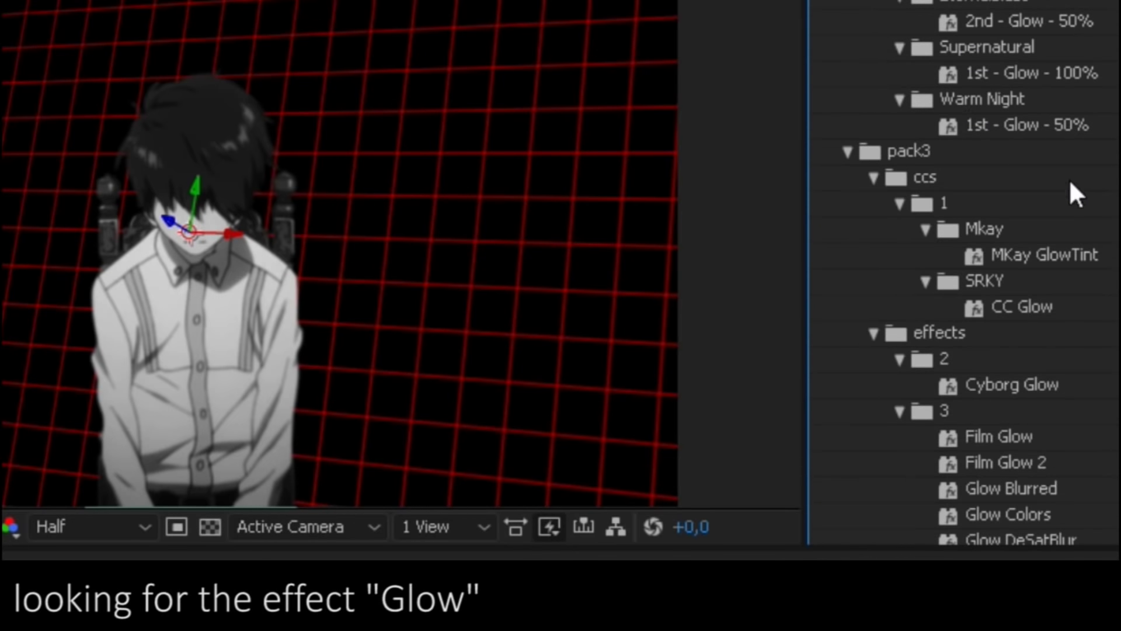
{"action": "scroll", "coordinate": [1091, 398], "scroll_direction": "down", "scroll_amount": 15}
{"action": "scroll", "coordinate": [1091, 399], "scroll_direction": "down", "scroll_amount": 5}
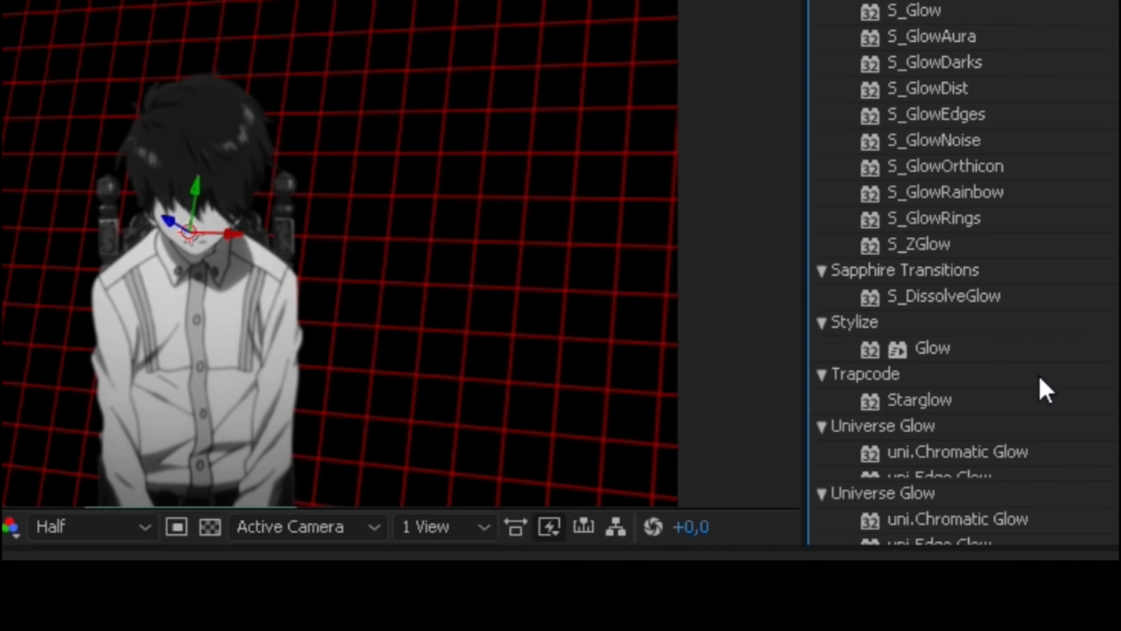
{"action": "mouse_move", "coordinate": [931, 348]}
{"action": "left_mouse_down"}
{"action": "mouse_move", "coordinate": [943, 352]}
{"action": "mouse_move", "coordinate": [316, 513]}
{"action": "left_mouse_up"}
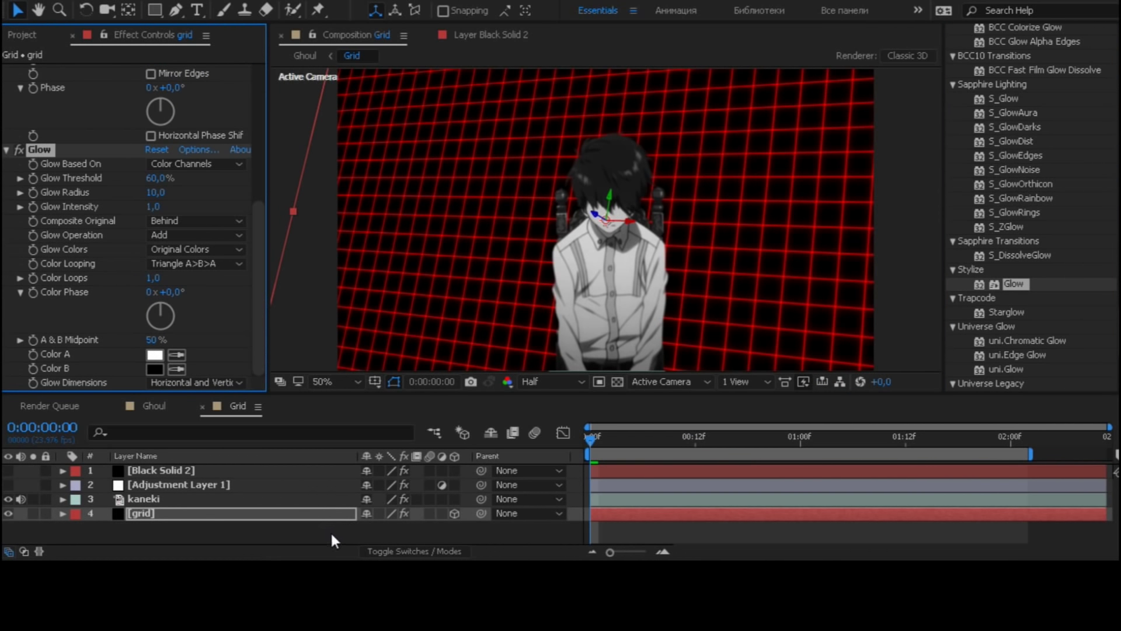
{"action": "left_click", "coordinate": [331, 533]}
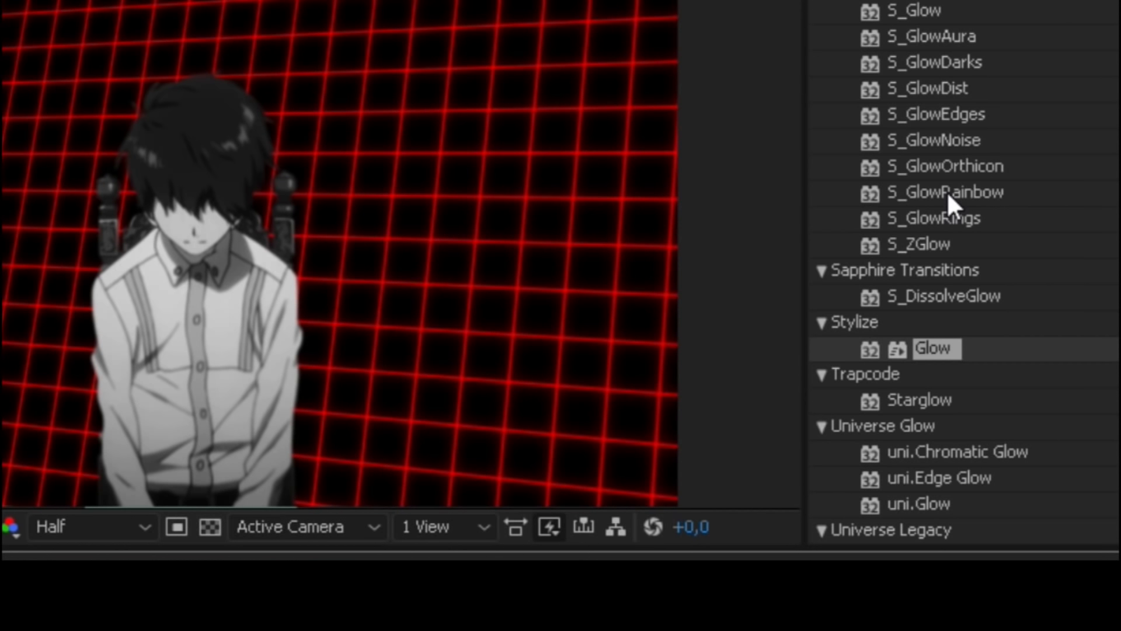
{"action": "scroll", "coordinate": [947, 191], "scroll_direction": "up", "scroll_amount": 5}
{"action": "scroll", "coordinate": [947, 191], "scroll_direction": "up", "scroll_amount": 5}
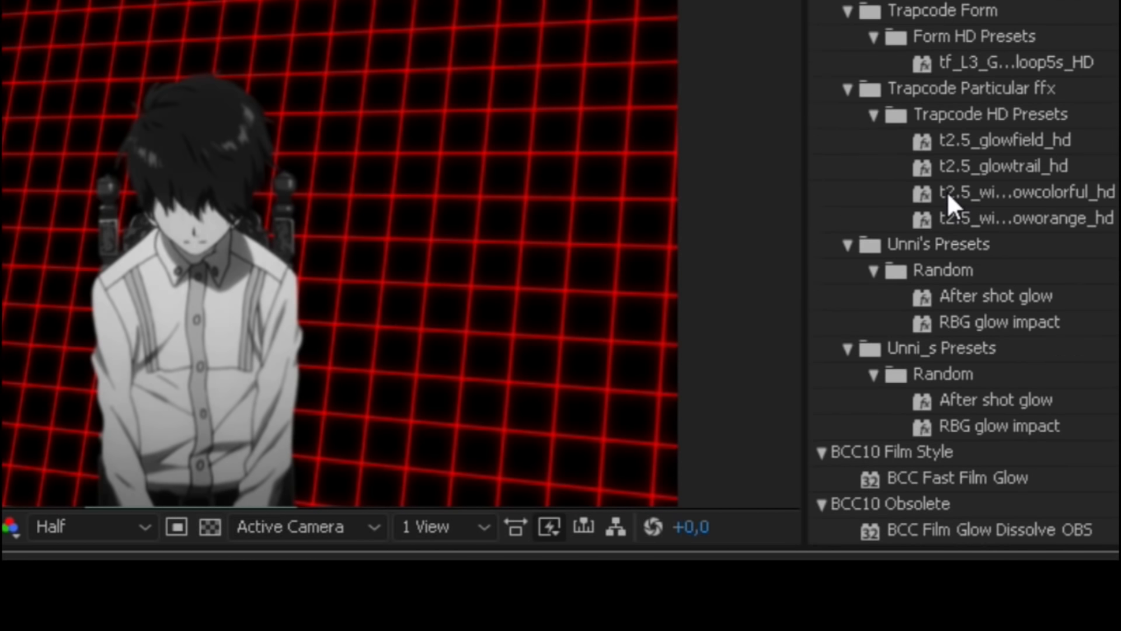
{"action": "scroll", "coordinate": [947, 190], "scroll_direction": "up", "scroll_amount": 5}
{"action": "scroll", "coordinate": [947, 191], "scroll_direction": "up", "scroll_amount": 5}
{"action": "scroll", "coordinate": [947, 191], "scroll_direction": "up", "scroll_amount": 5}
{"action": "scroll", "coordinate": [947, 191], "scroll_direction": "up", "scroll_amount": 5}
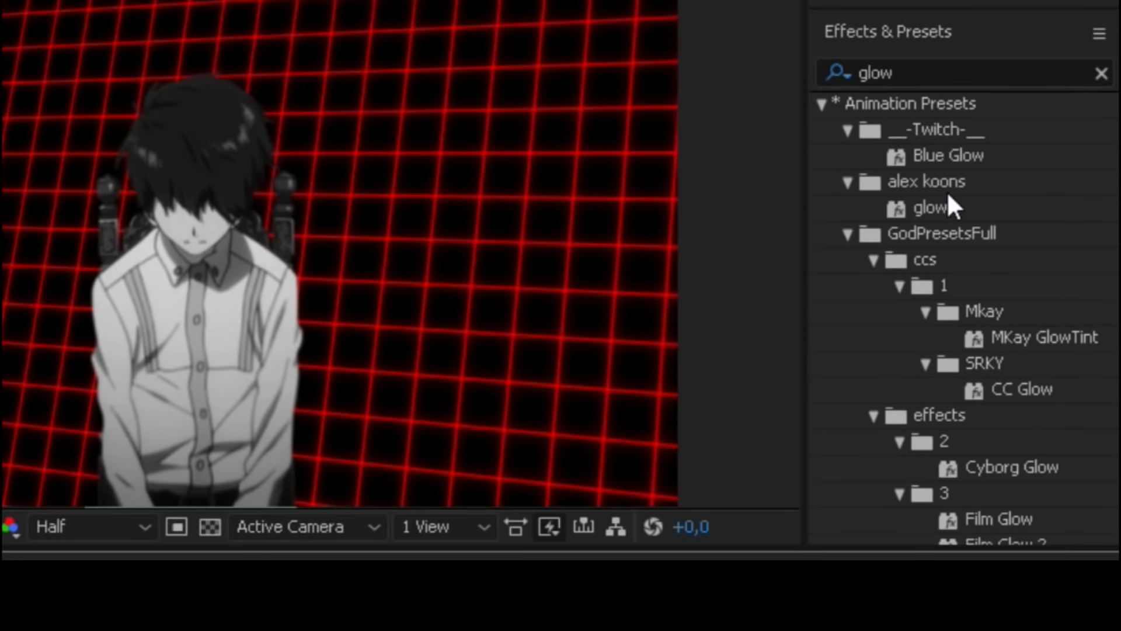
- Search 's_time' and drop S_TimeWarpRGB onto the grid layer
{"action": "left_click", "coordinate": [974, 82]}
{"action": "left_click", "coordinate": [974, 80]}
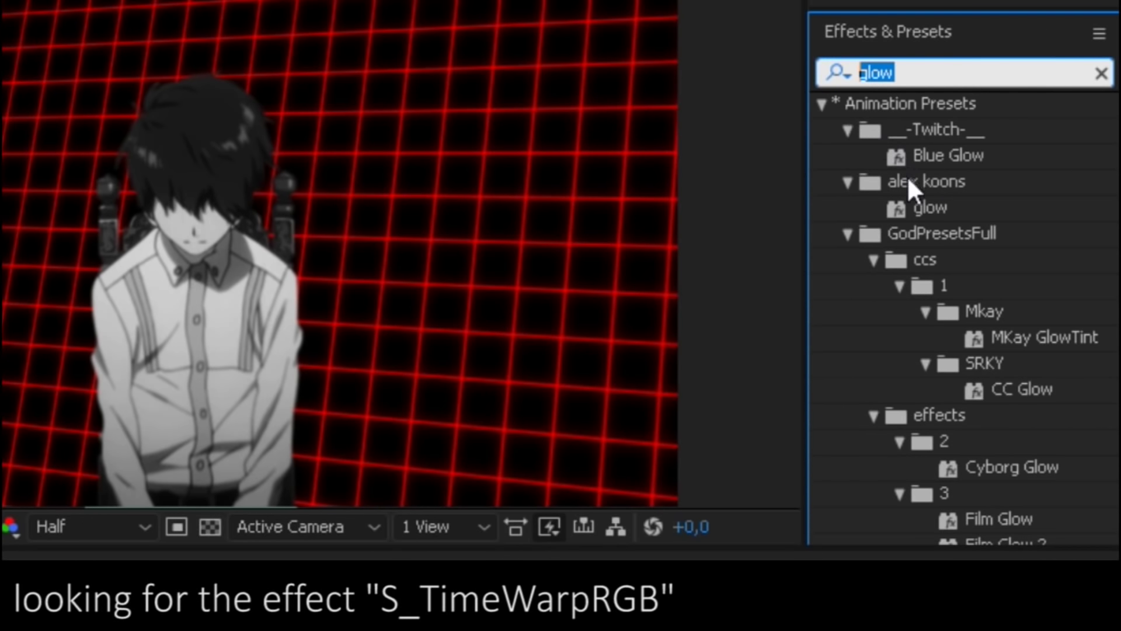
{"action": "type", "text": "s_"}
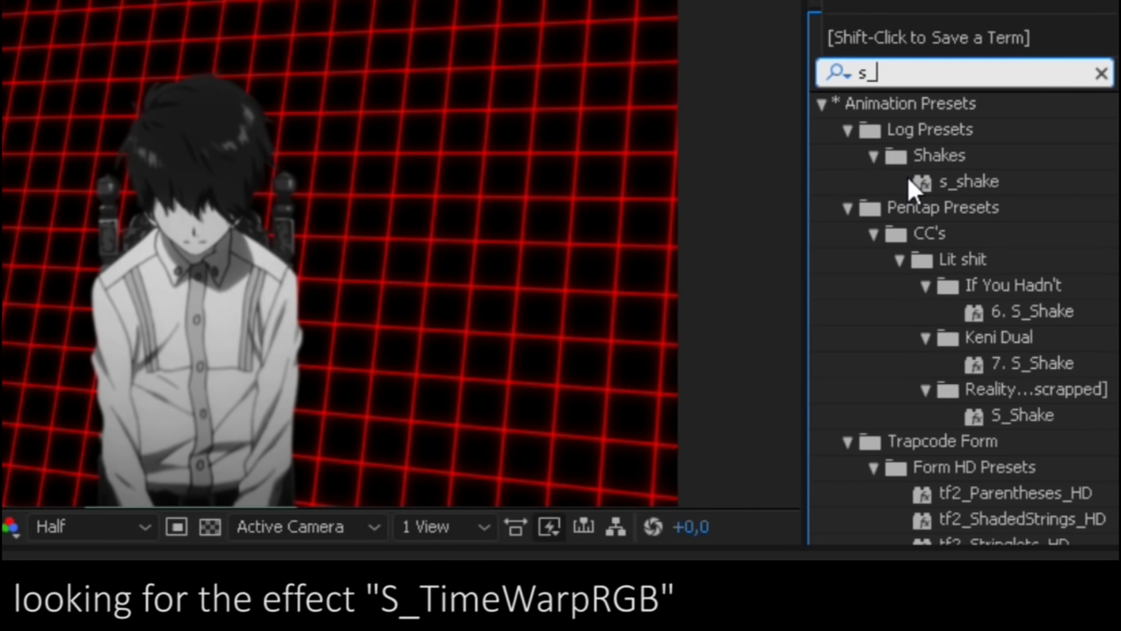
{"action": "type", "text": "time"}
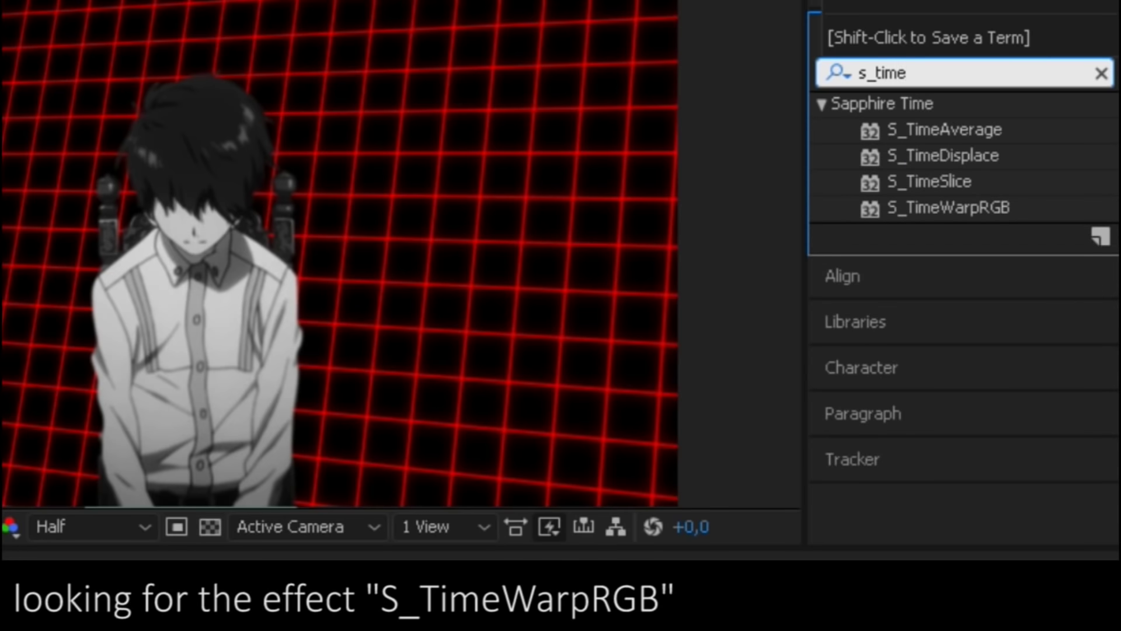
{"action": "mouse_move", "coordinate": [971, 206]}
{"action": "left_mouse_down"}
{"action": "mouse_move", "coordinate": [980, 219]}
{"action": "mouse_move", "coordinate": [242, 512]}
{"action": "left_mouse_up"}
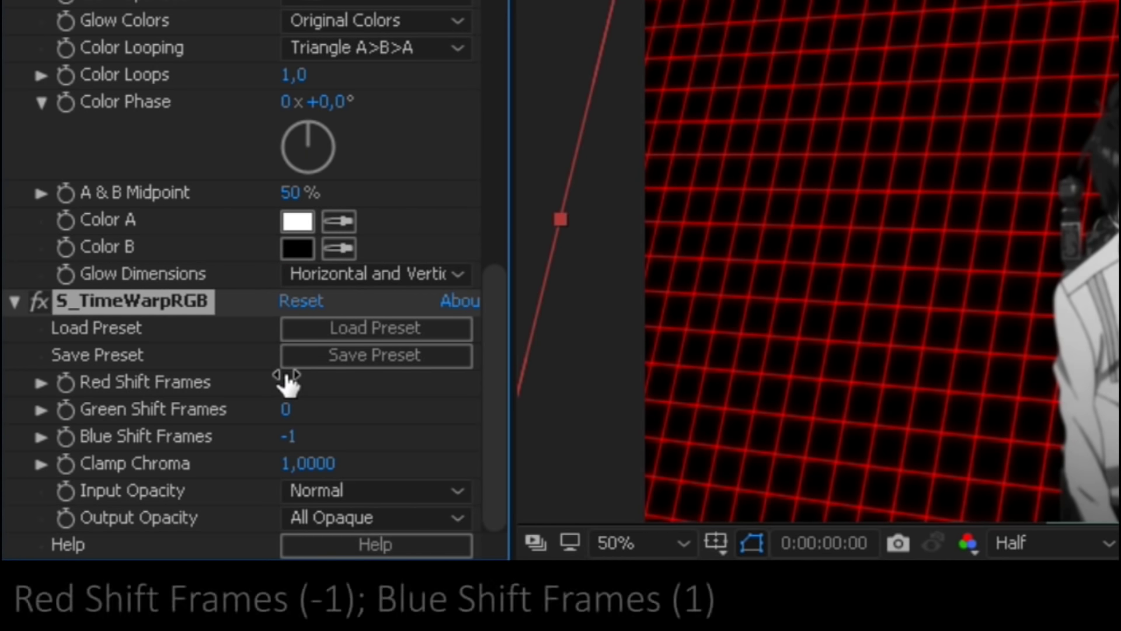
- Set Red Shift Frames to -1 and Blue Shift Frames to 1
{"action": "left_click", "coordinate": [286, 382]}
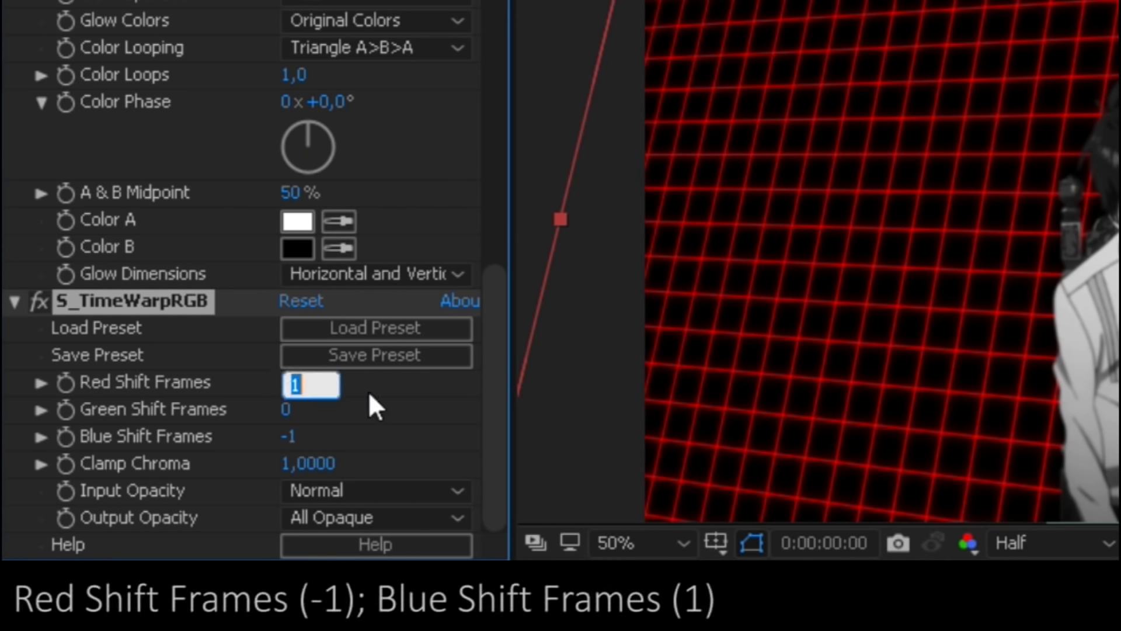
{"action": "type", "text": "-"}
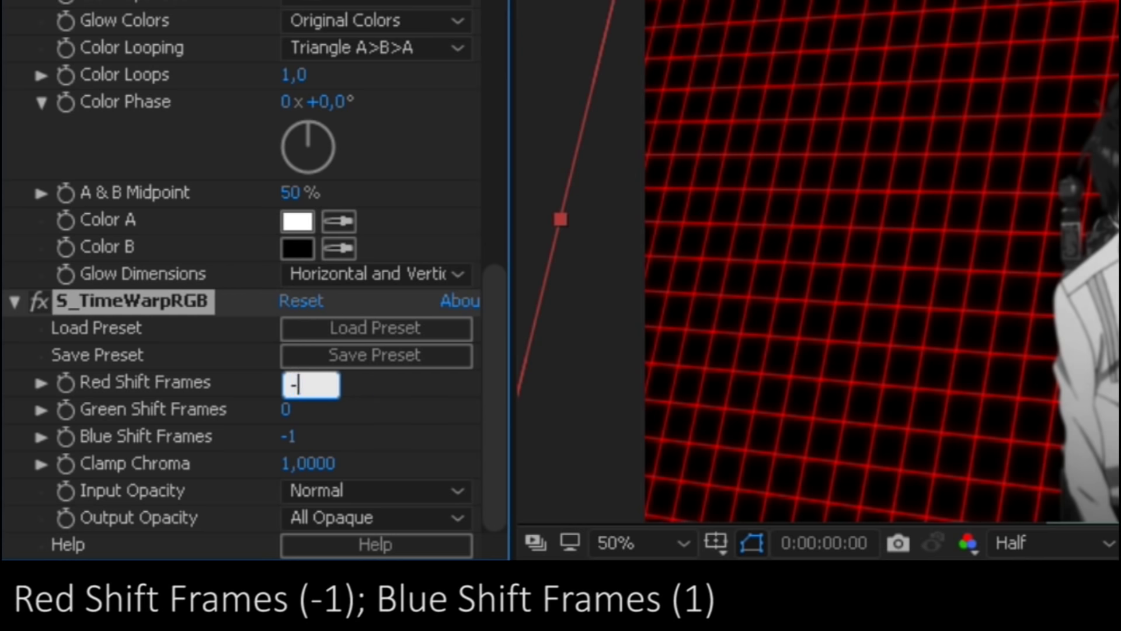
{"action": "type", "text": "1"}
{"action": "left_click", "coordinate": [424, 407]}
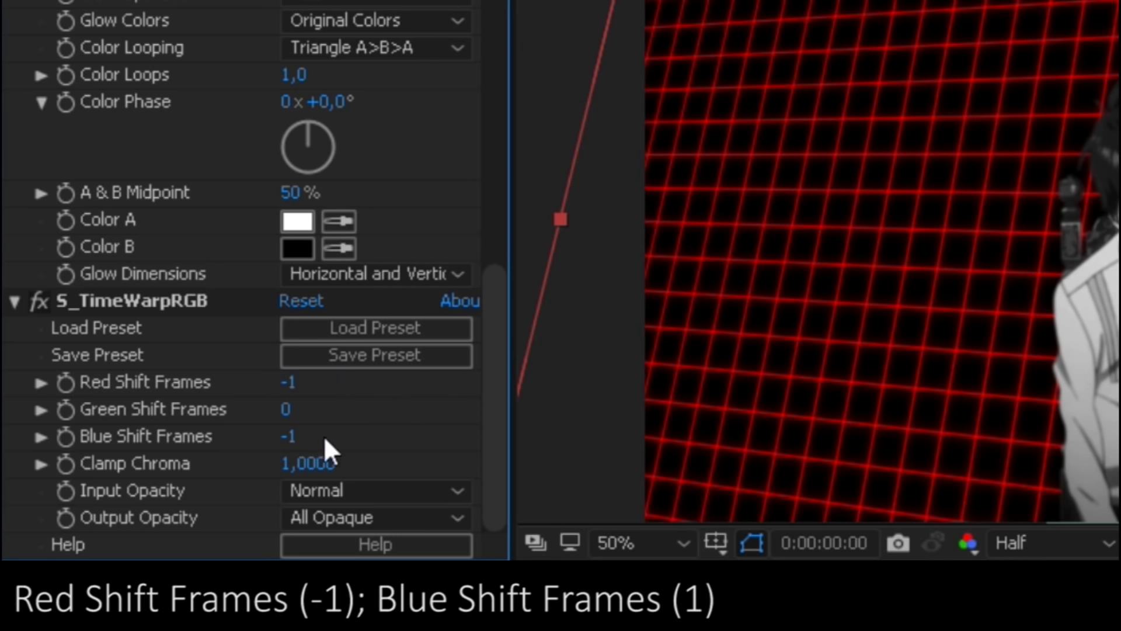
{"action": "left_click", "coordinate": [299, 439]}
{"action": "type", "text": "1"}
{"action": "left_click", "coordinate": [430, 417]}
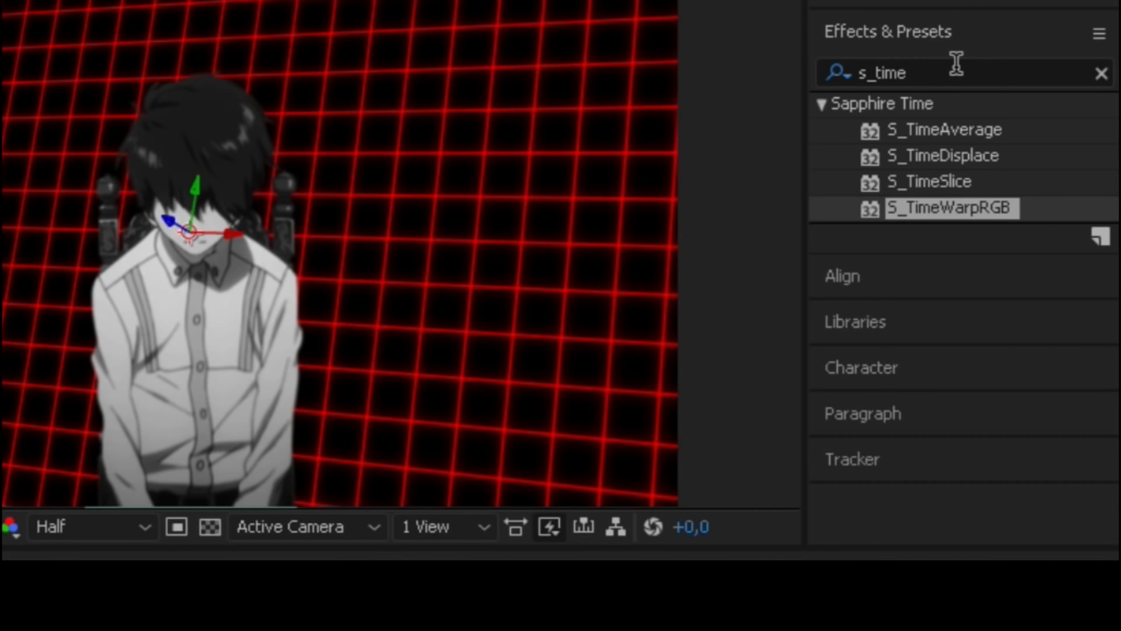
- Search 'uni.R' and drop uni.RGB Separation onto the grid layer
{"action": "left_click_drag", "start_coordinate": [952, 66], "coordinate": [854, 72]}
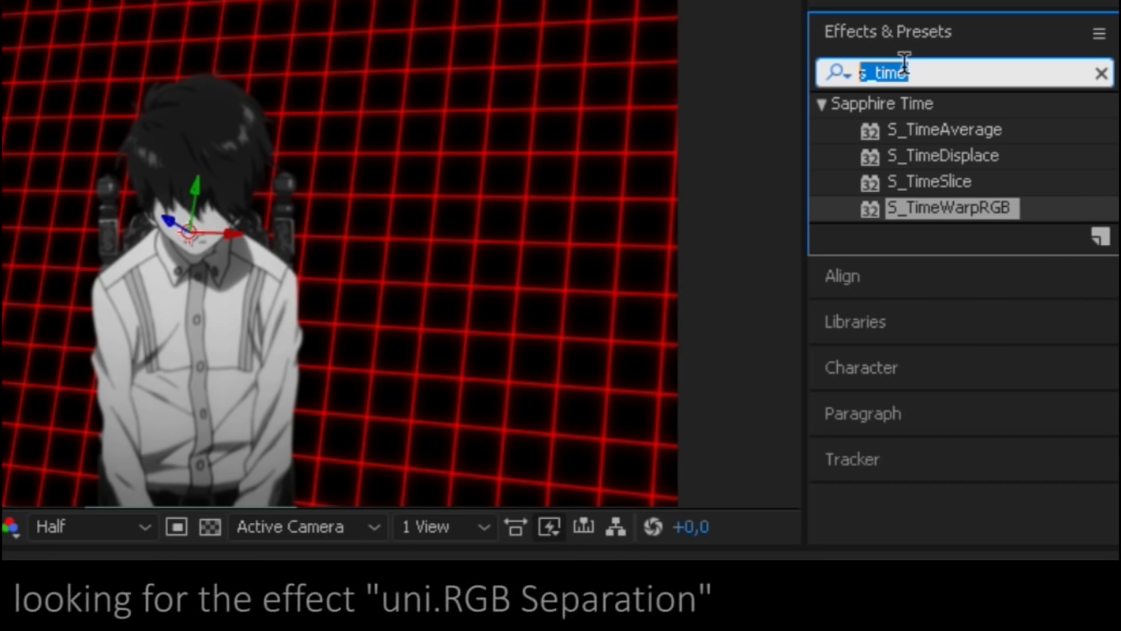
{"action": "key", "text": "BackSpace"}
{"action": "type", "text": "uni"}
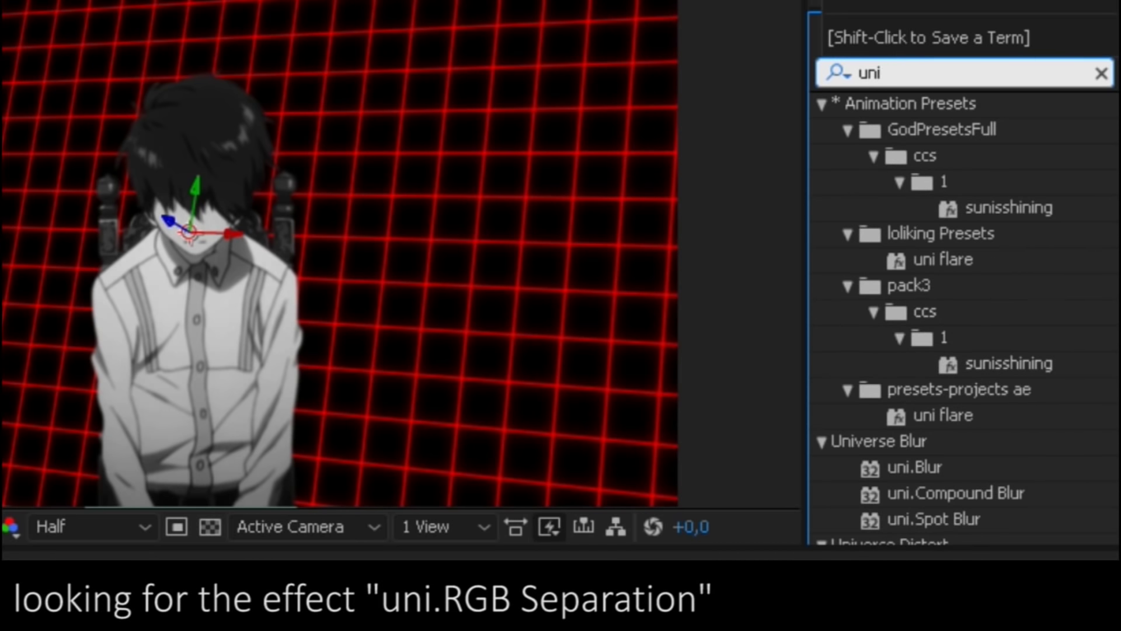
{"action": "type", "text": ".R"}
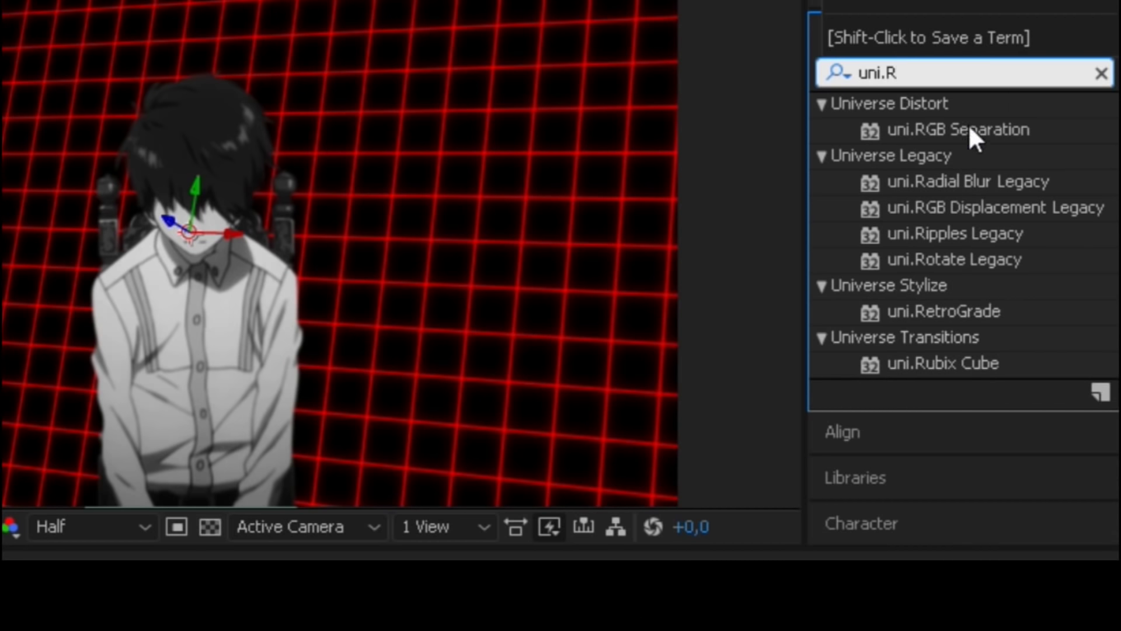
{"action": "left_click_drag", "start_coordinate": [971, 130], "coordinate": [282, 511]}
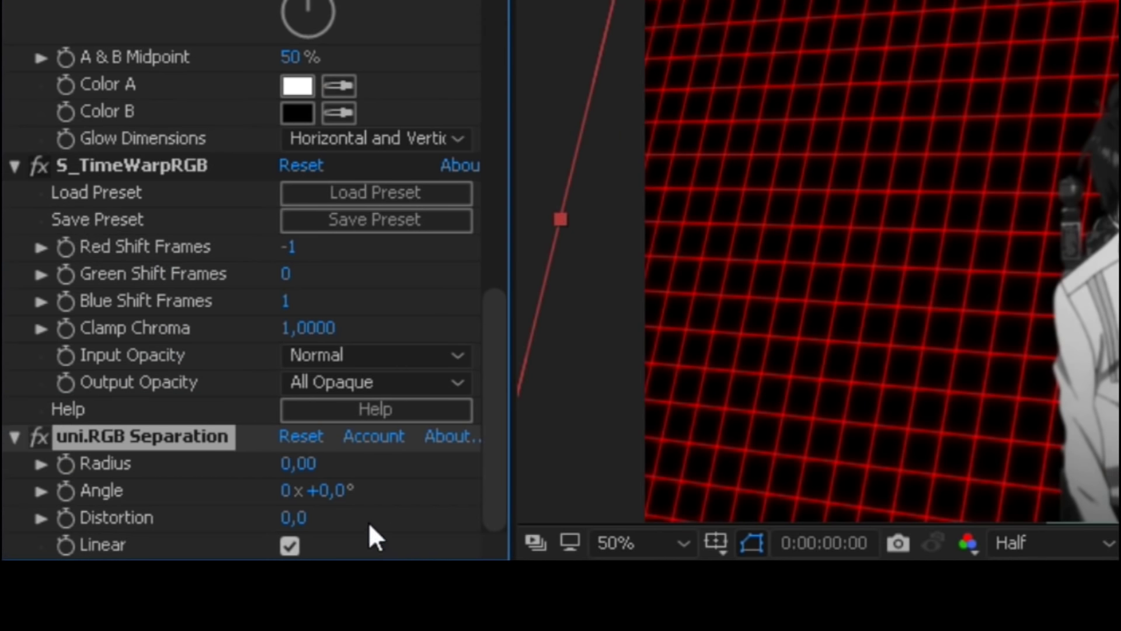
- Keyframe Distortion from 9,0 at the start to 0,0 at about two seconds
{"action": "left_click_drag", "start_coordinate": [303, 518], "coordinate": [316, 508]}
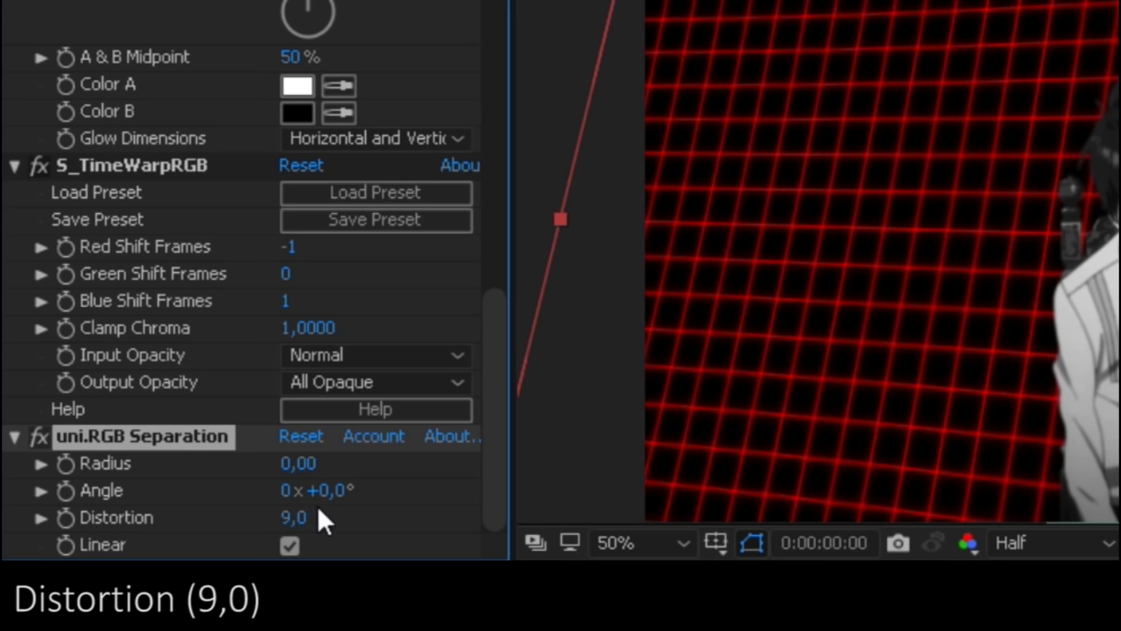
{"action": "left_click", "coordinate": [66, 514]}
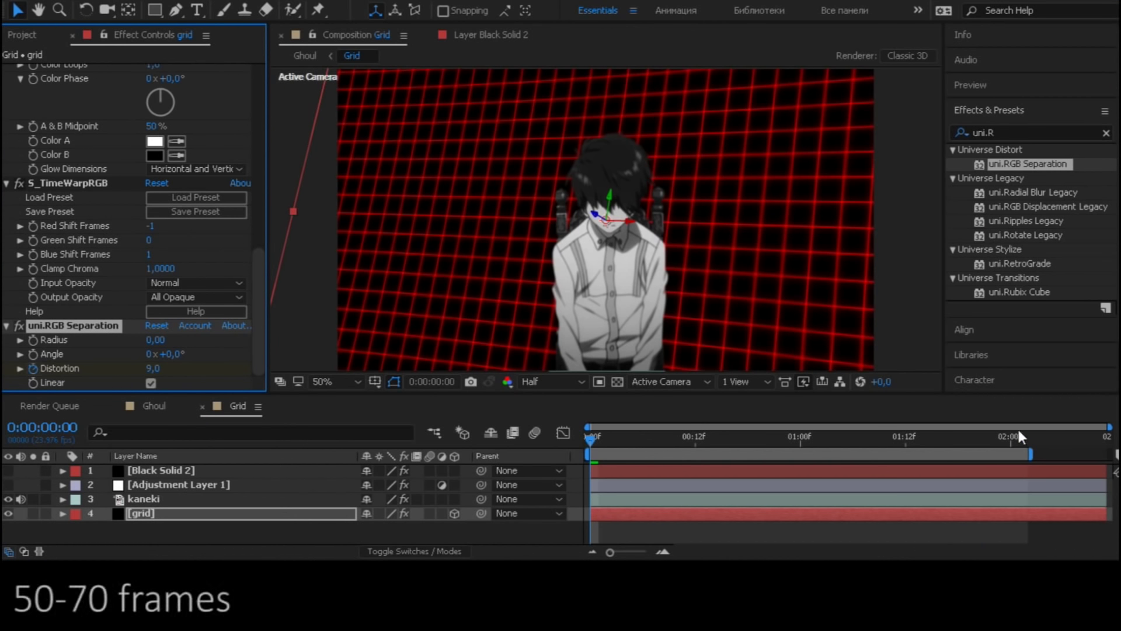
{"action": "left_click_drag", "start_coordinate": [986, 436], "coordinate": [1077, 440]}
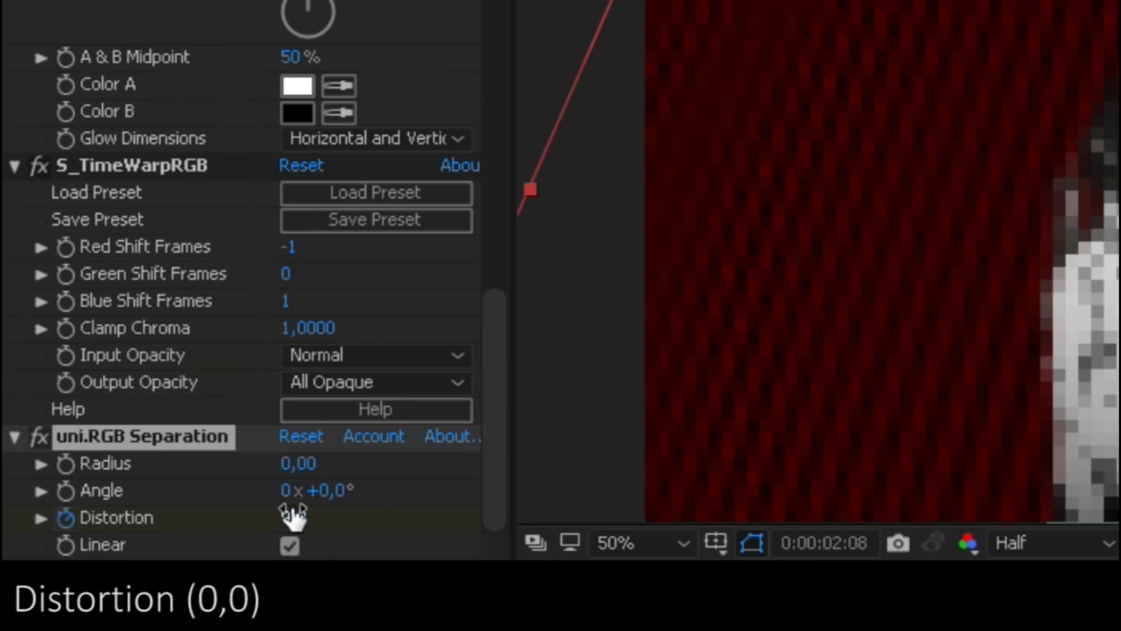
{"action": "left_click_drag", "start_coordinate": [291, 515], "coordinate": [321, 526]}
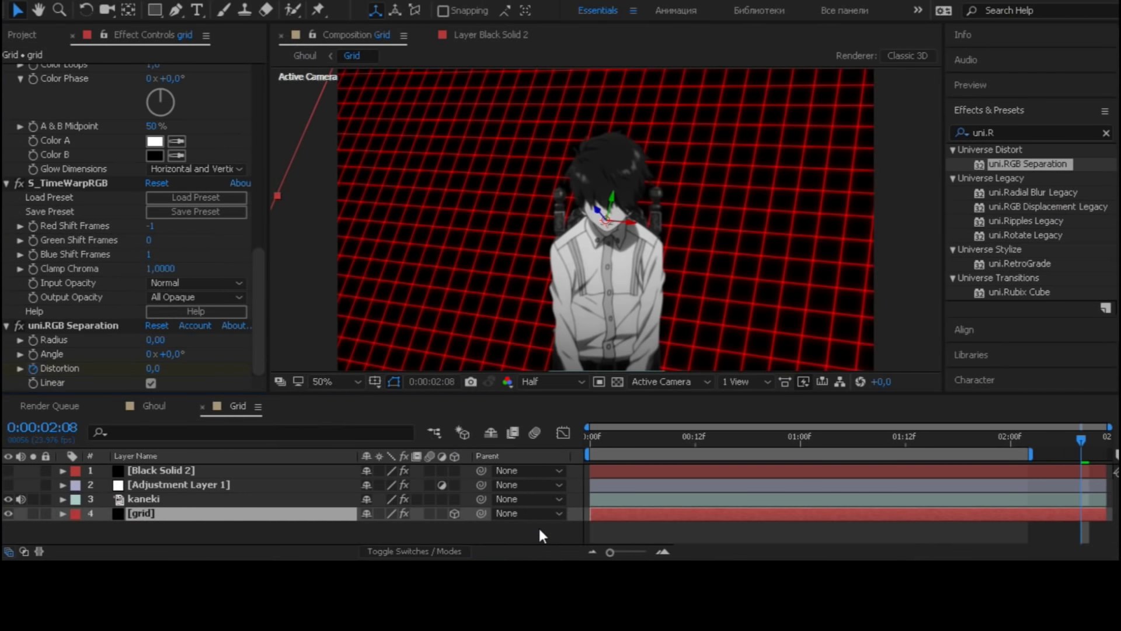
{"action": "left_click", "coordinate": [538, 526]}
{"action": "left_click", "coordinate": [591, 438]}
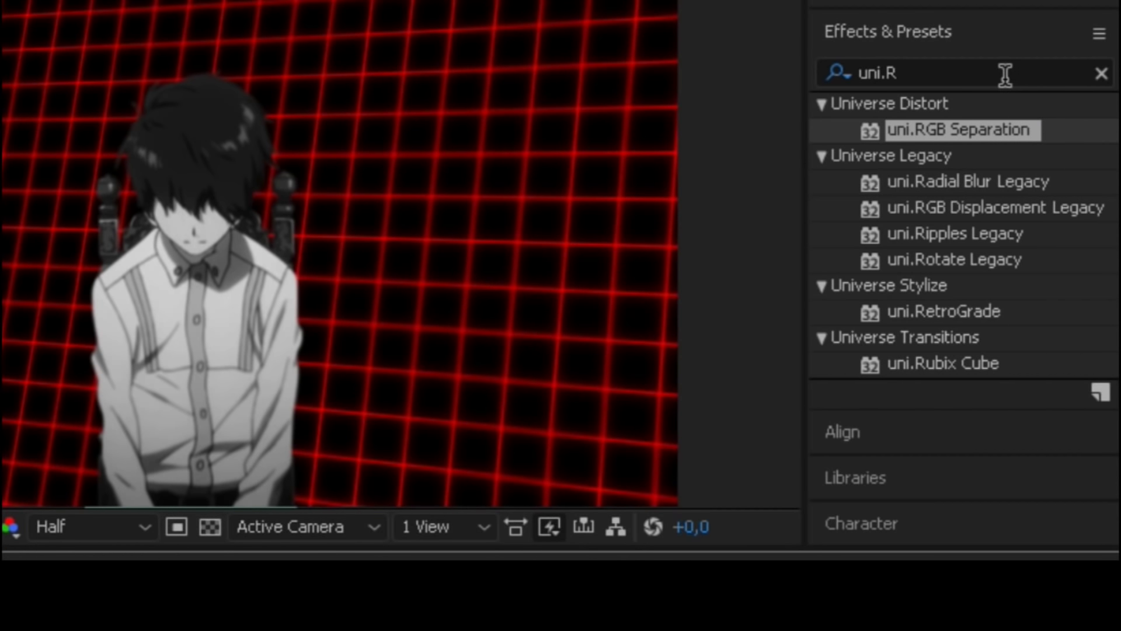
- Search 'uni.ch' and drop uni.Chromatic Glow onto the grid layer
{"action": "left_click", "coordinate": [1025, 135]}
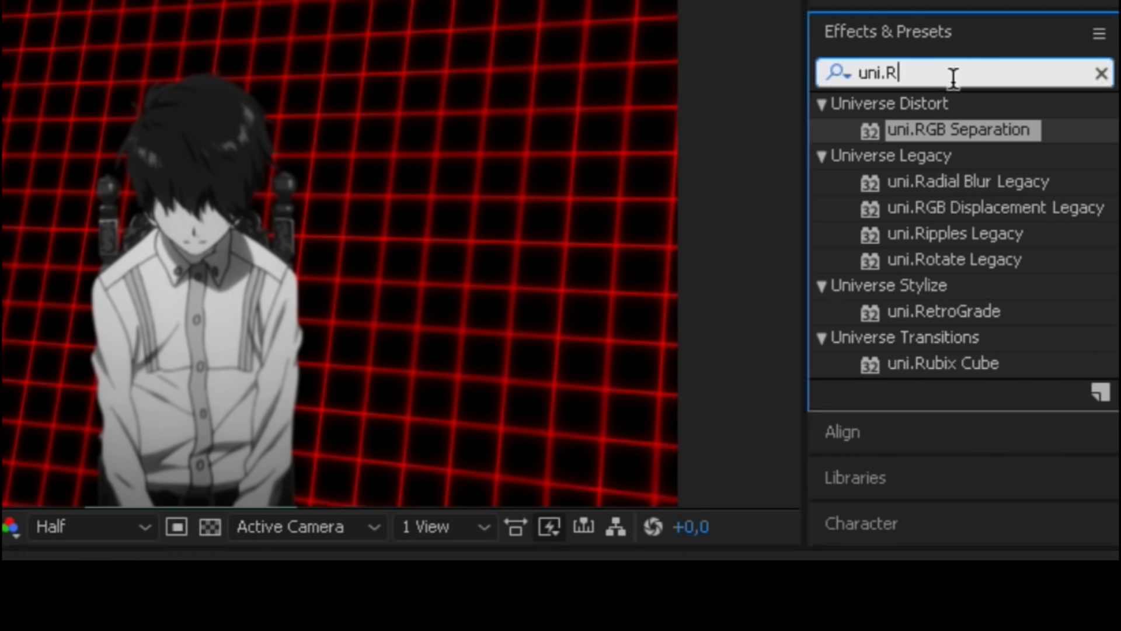
{"action": "left_click", "coordinate": [953, 77]}
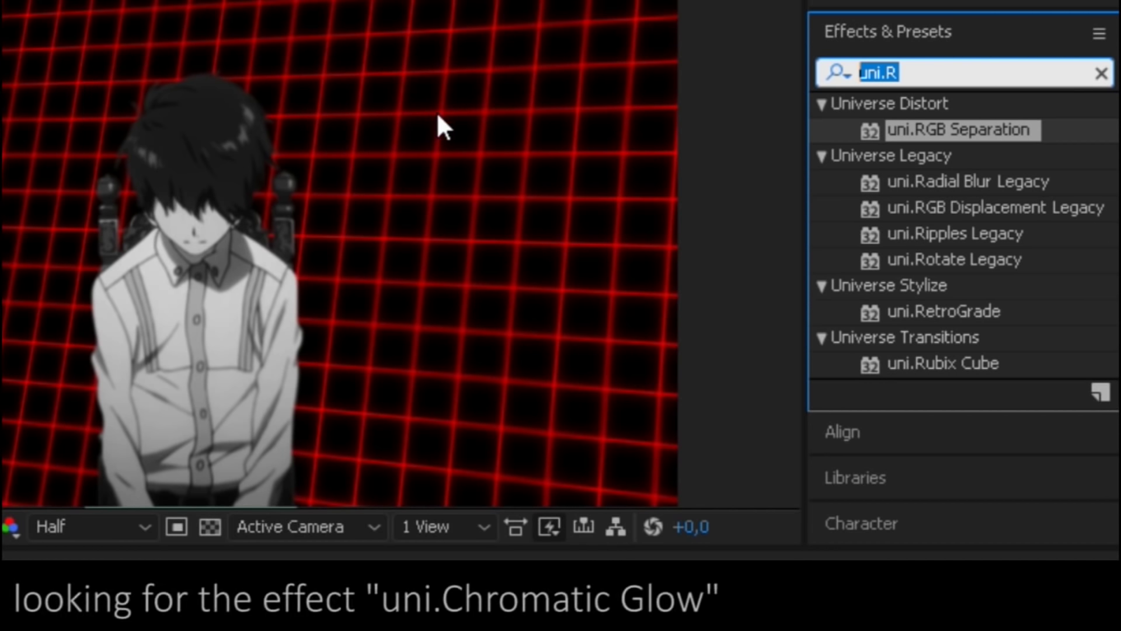
{"action": "type", "text": "u"}
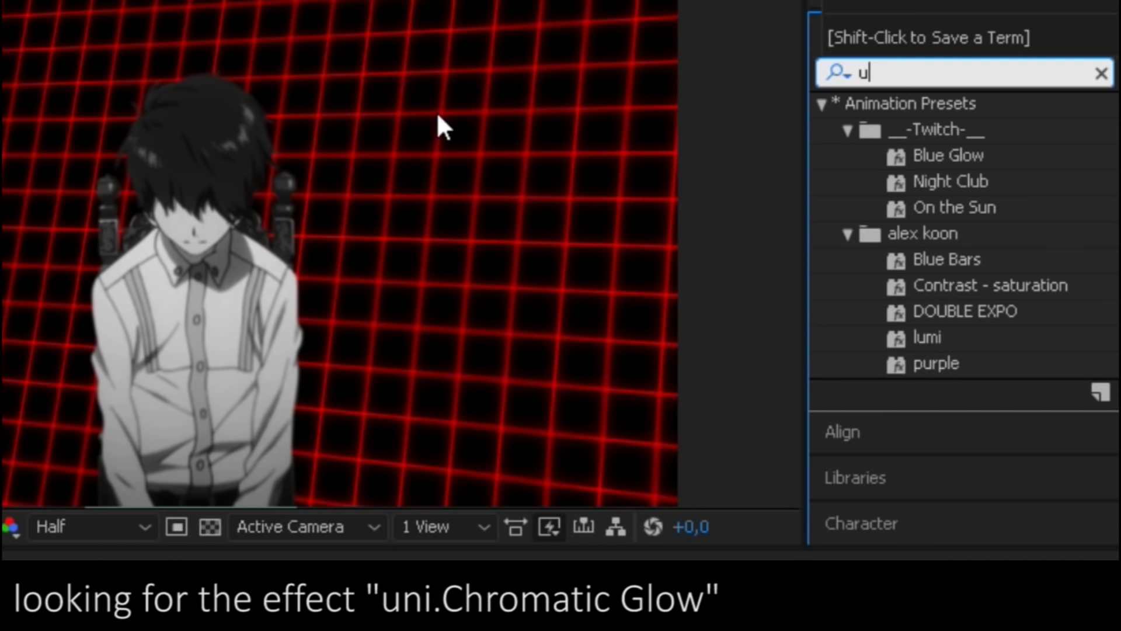
{"action": "type", "text": "ni.ch"}
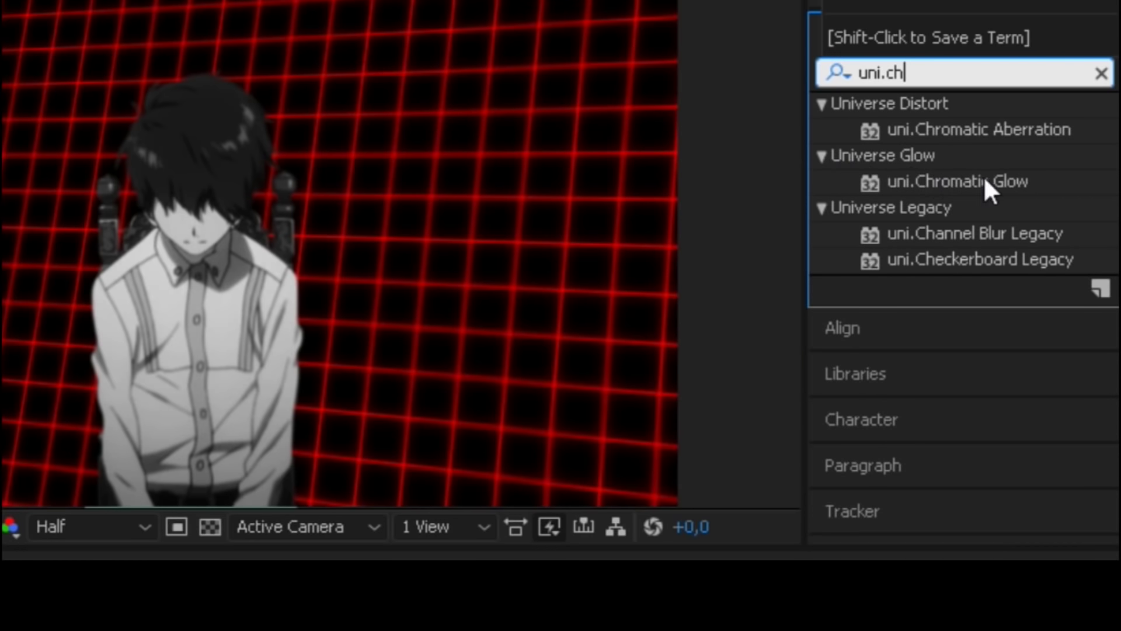
{"action": "mouse_move", "coordinate": [984, 179]}
{"action": "left_mouse_down"}
{"action": "mouse_move", "coordinate": [958, 179]}
{"action": "mouse_move", "coordinate": [272, 517]}
{"action": "left_mouse_up"}
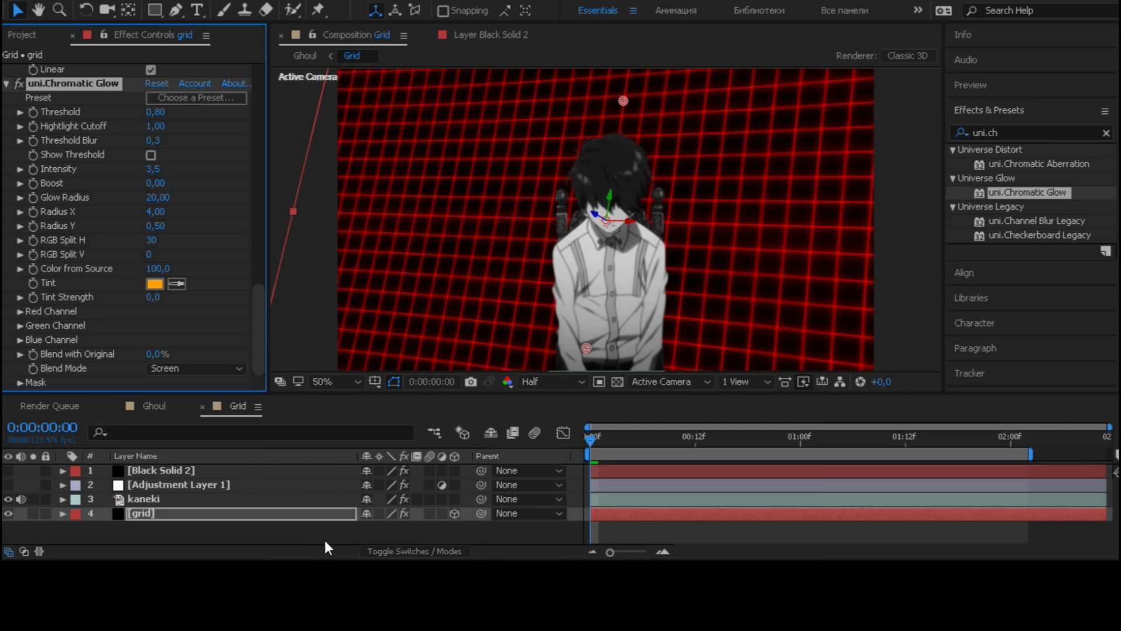
- Deselect the grid layer by clicking empty timeline space
{"action": "left_click", "coordinate": [392, 536]}
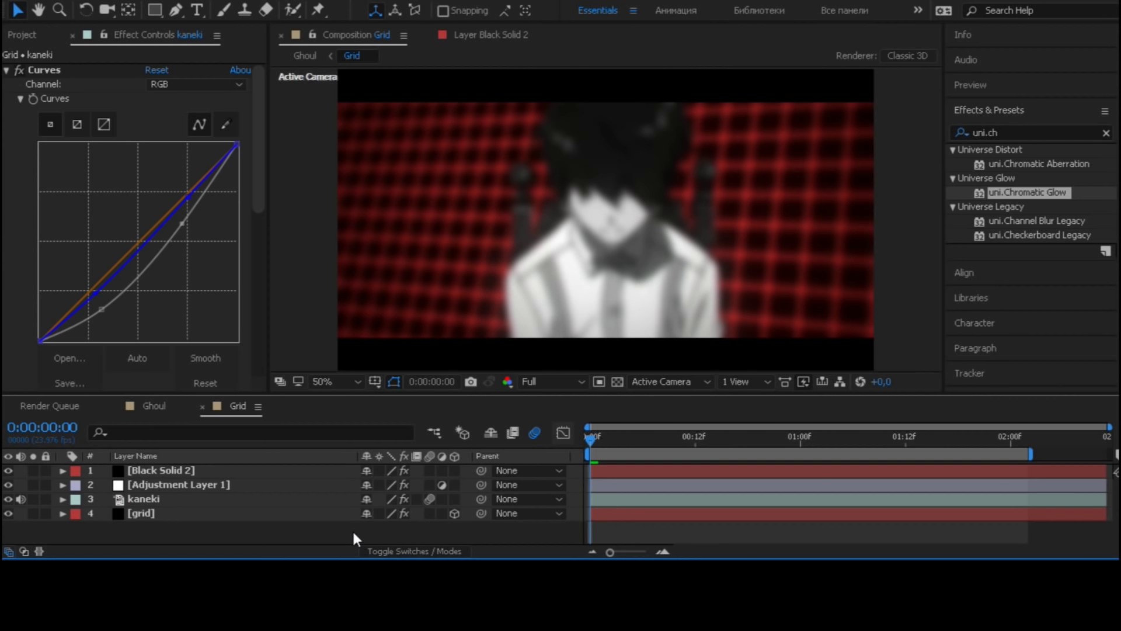
- Start preview playback of the Grid composition with the spacebar
{"action": "key", "text": "space"}
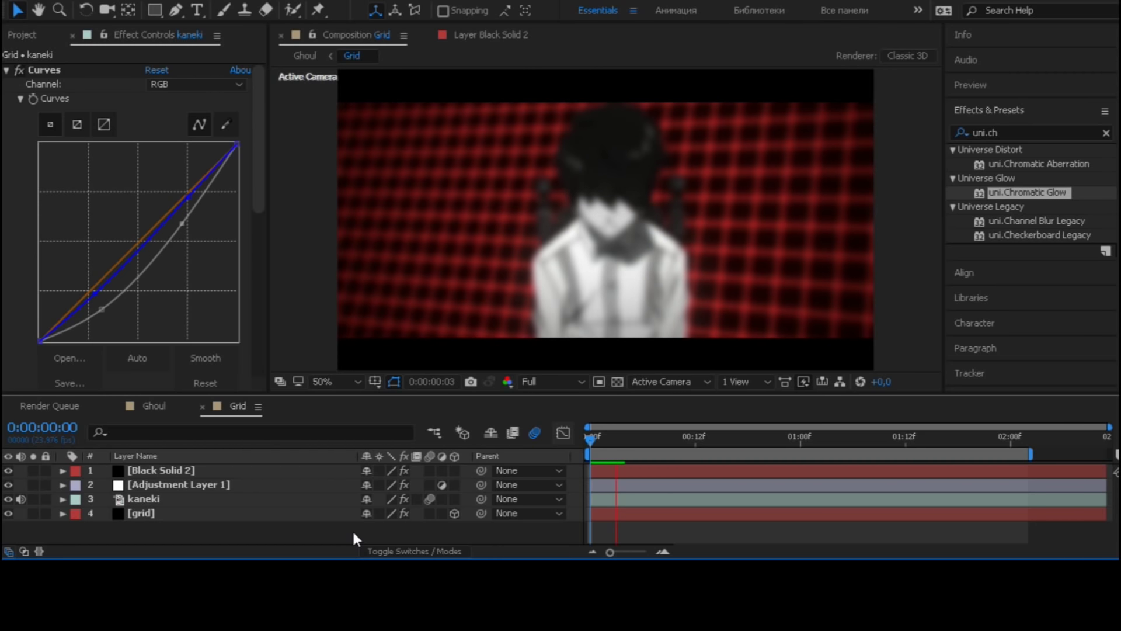